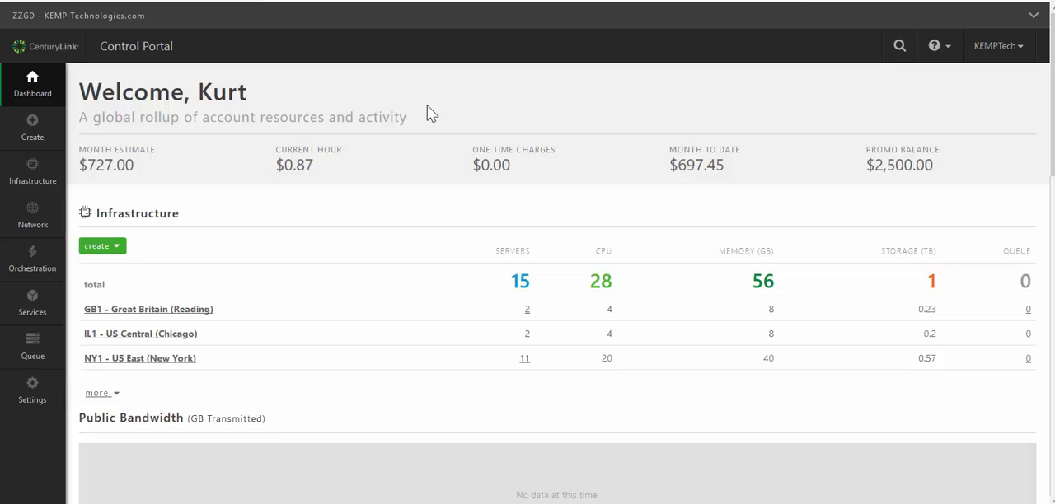
- Look at the account's API users page for the API credentials, and return to the dashboard
left_click(30, 403)
scroll(132, 395, "down", 2)
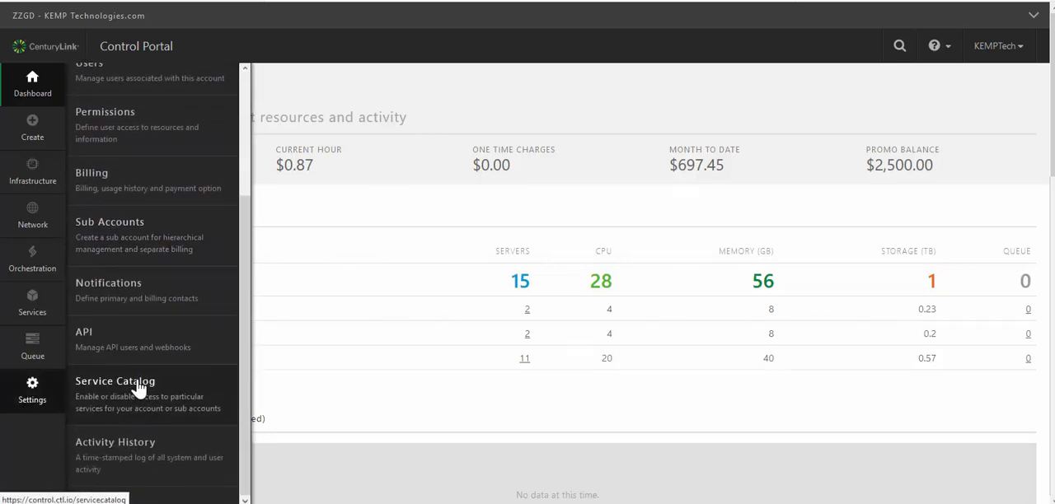
left_click(141, 350)
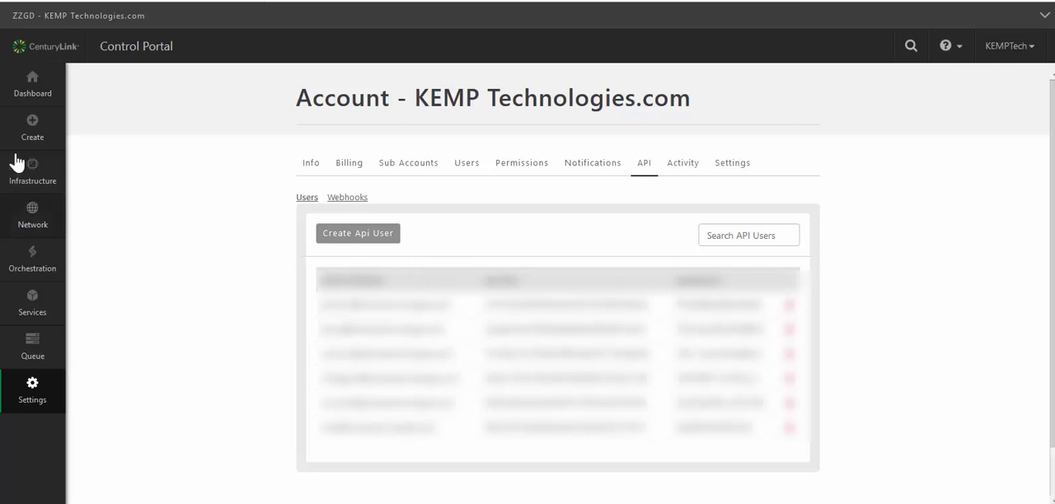
left_click(29, 95)
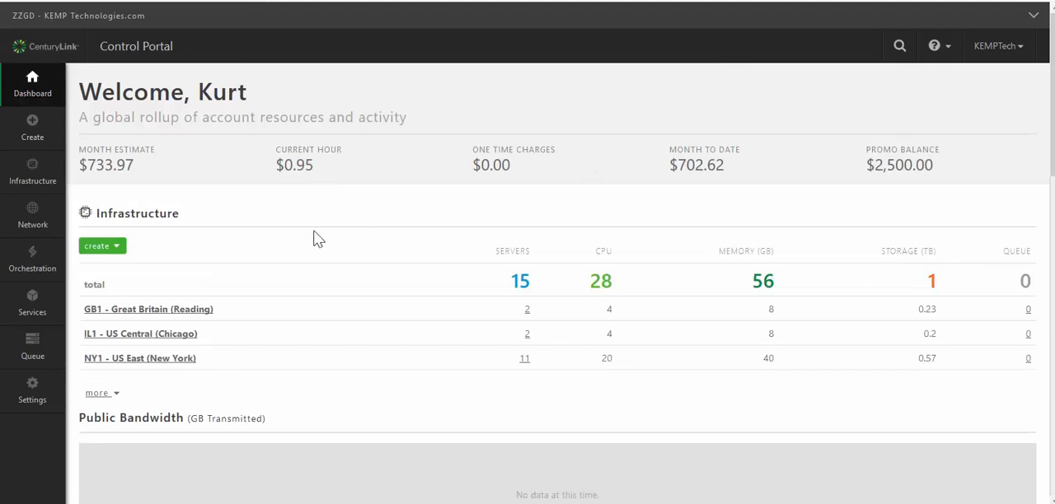
- Open the Marketplace and search it for KEMP
left_click(43, 265)
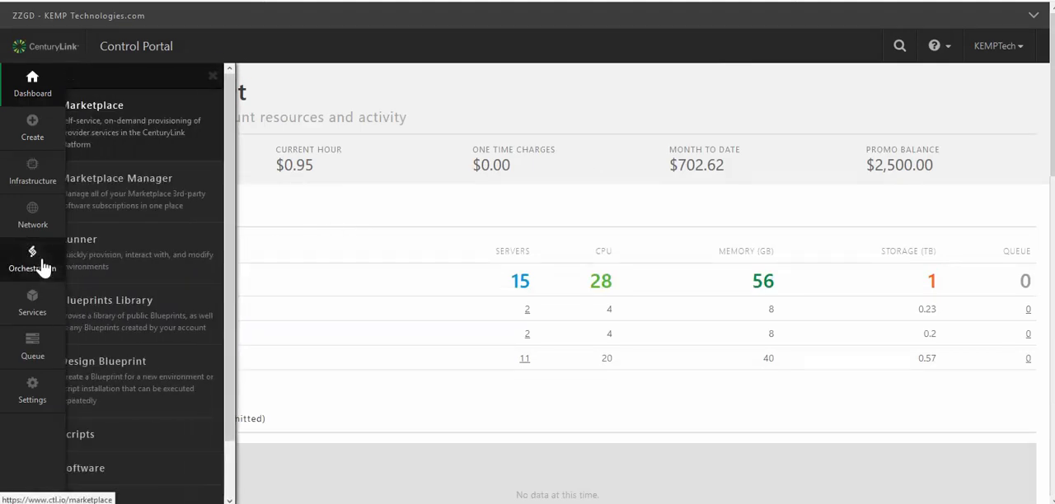
left_click(159, 145)
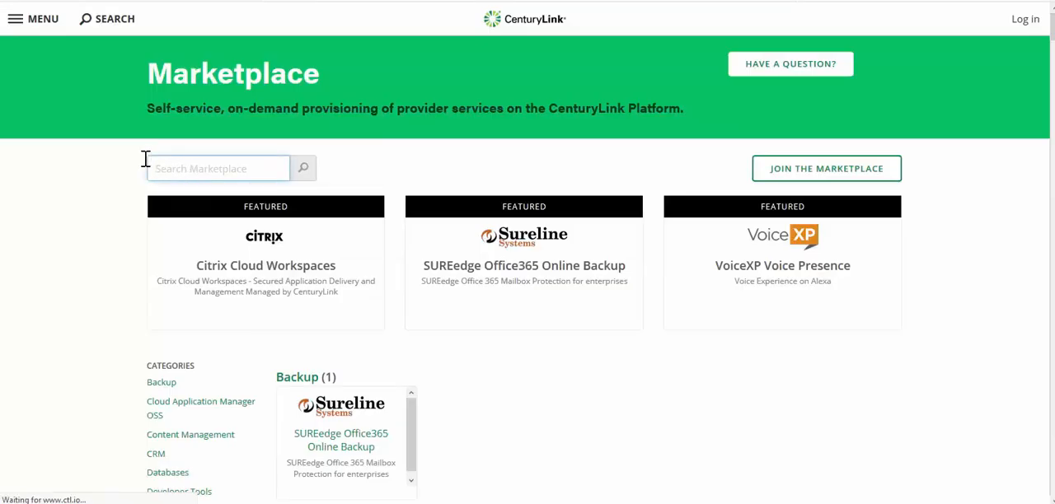
type("KEMP")
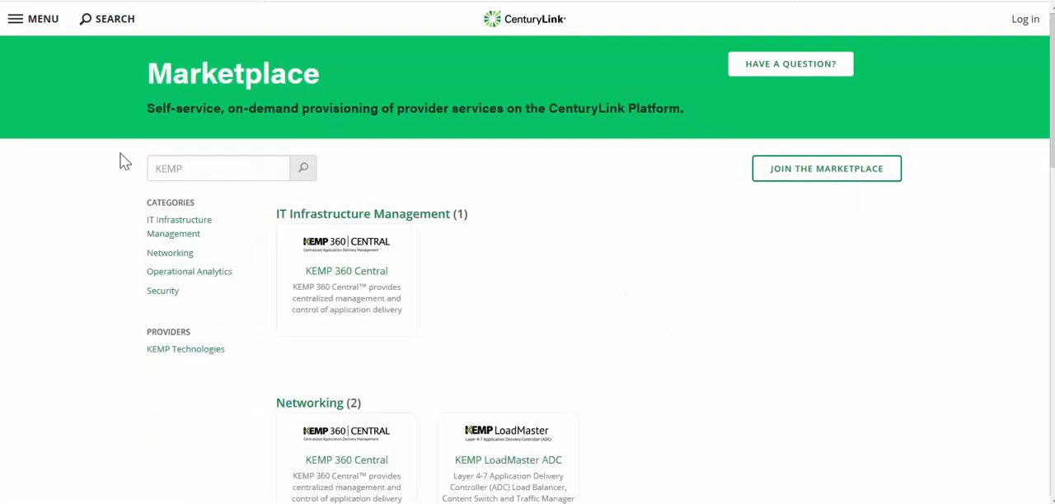
- Open the KEMP 360 Central product page from the Networking category of the search results
scroll(594, 283, "down", 1)
scroll(606, 294, "down", 2)
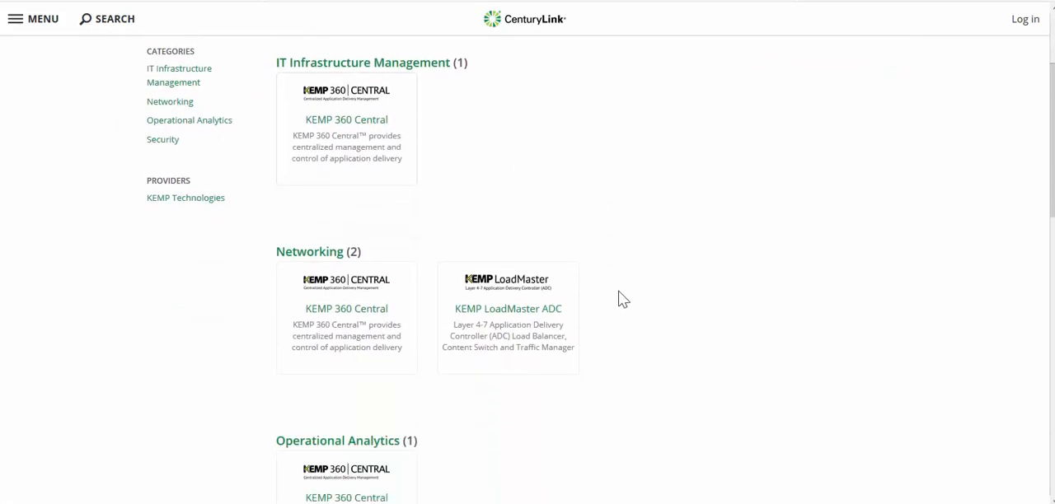
scroll(619, 297, "down", 1)
scroll(624, 300, "up", 1)
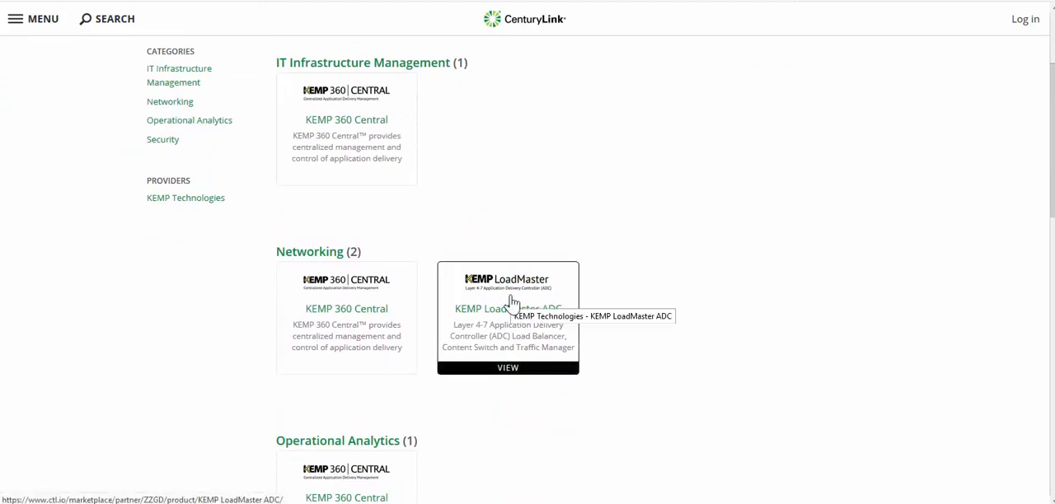
left_click(336, 315)
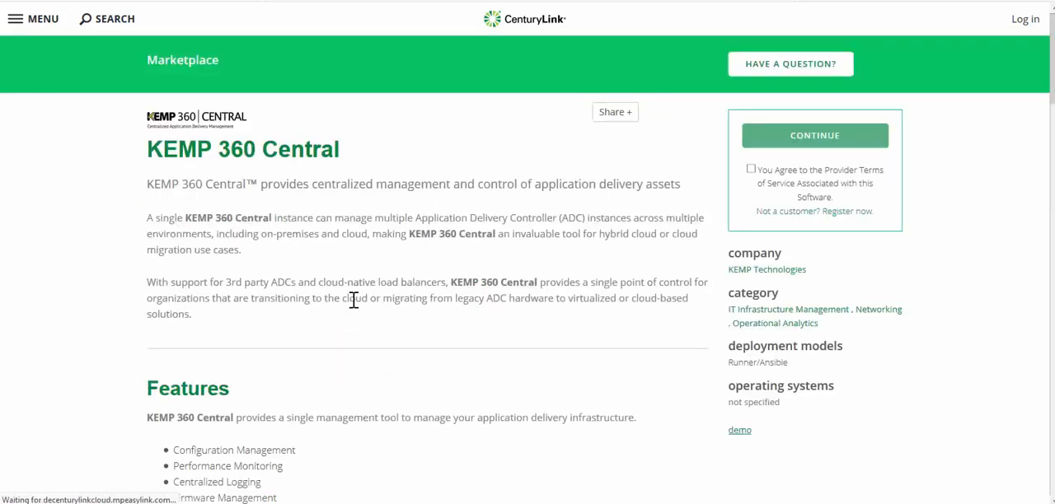
- Review the KEMP 360 Central listing, agree to the provider's terms of service and continue to its deployment page
scroll(466, 299, "down", 2)
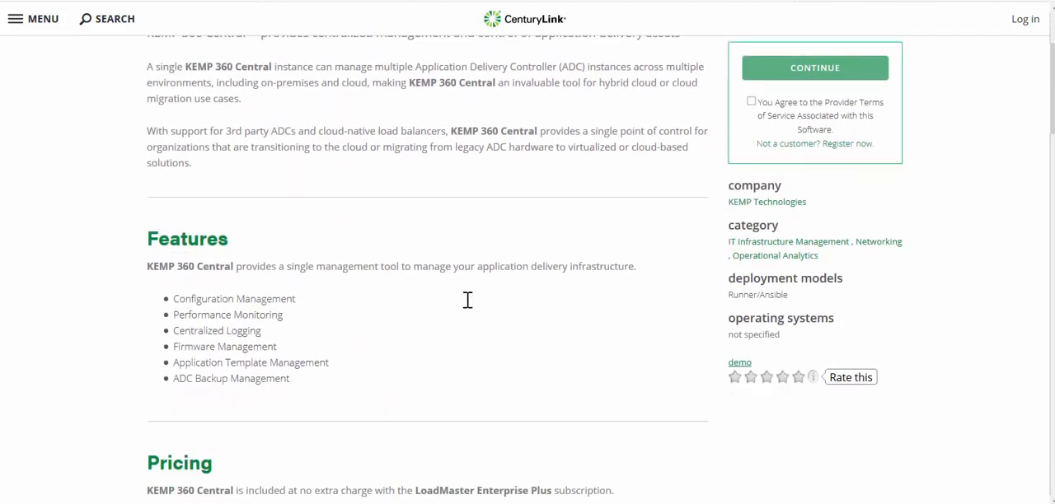
scroll(465, 299, "down", 2)
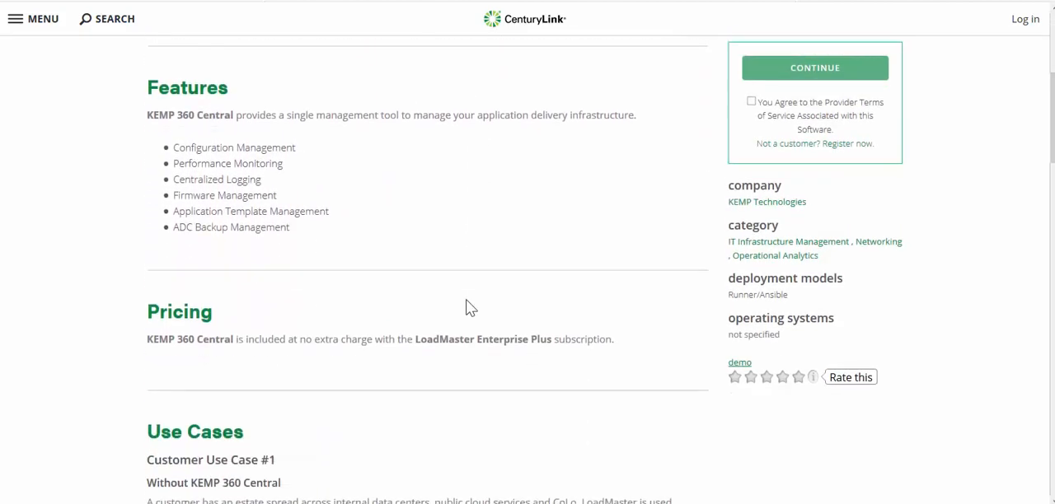
scroll(466, 300, "down", 1)
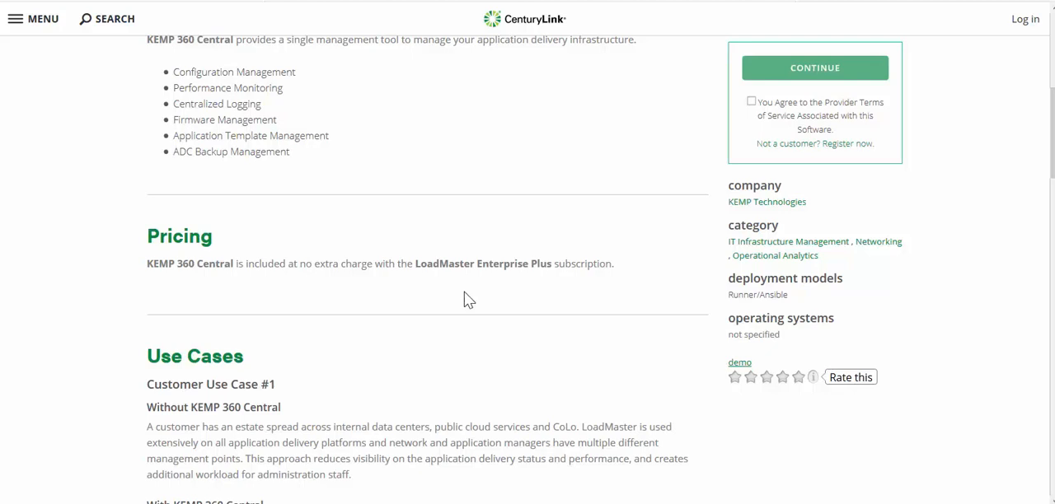
scroll(464, 291, "down", 5)
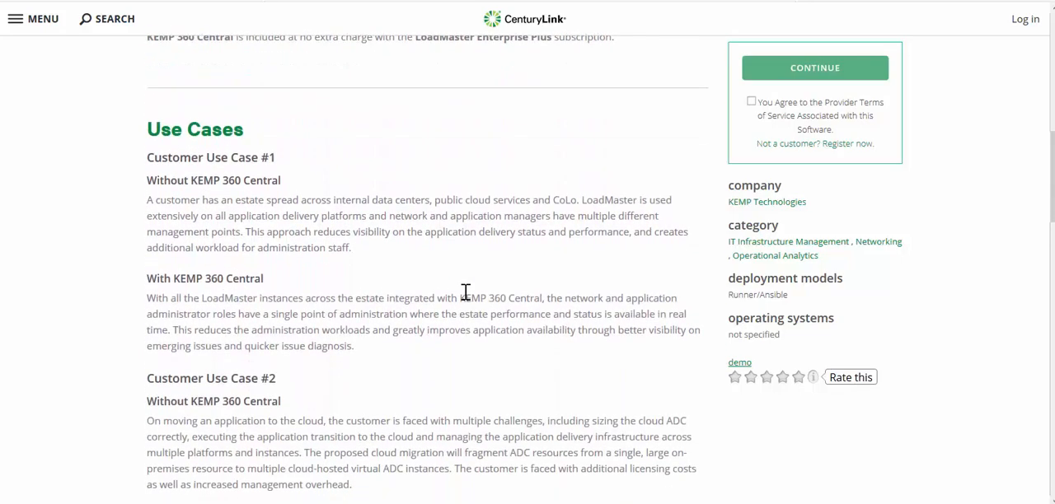
scroll(465, 291, "down", 10)
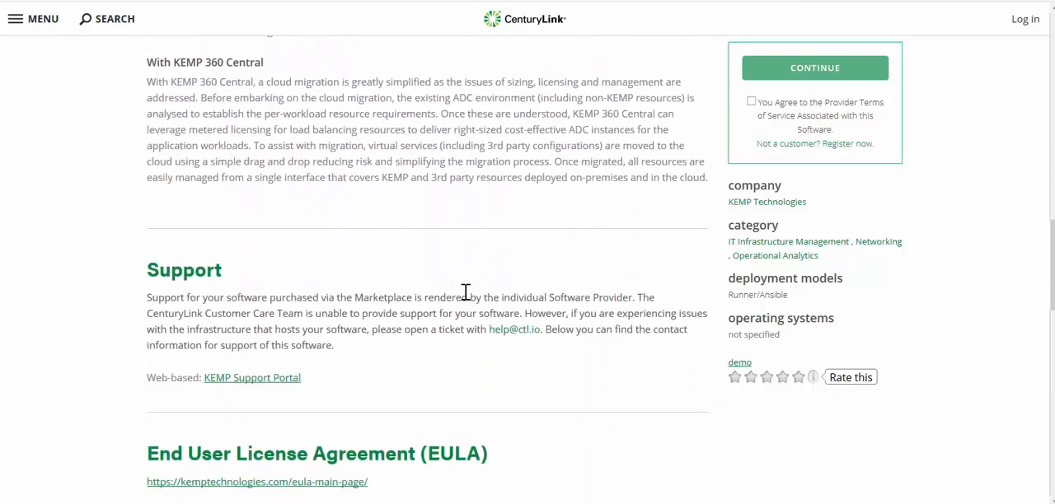
scroll(465, 291, "down", 2)
scroll(466, 292, "down", 2)
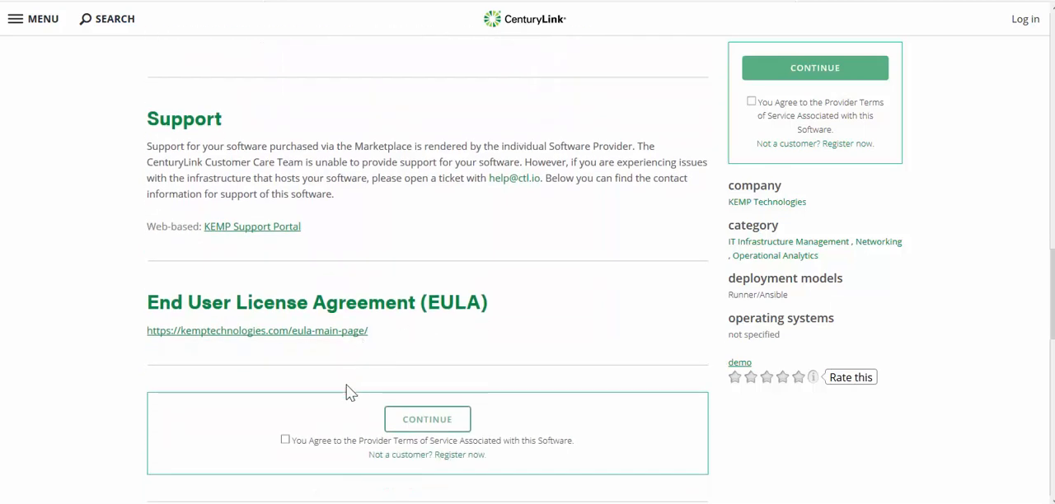
left_click(285, 439)
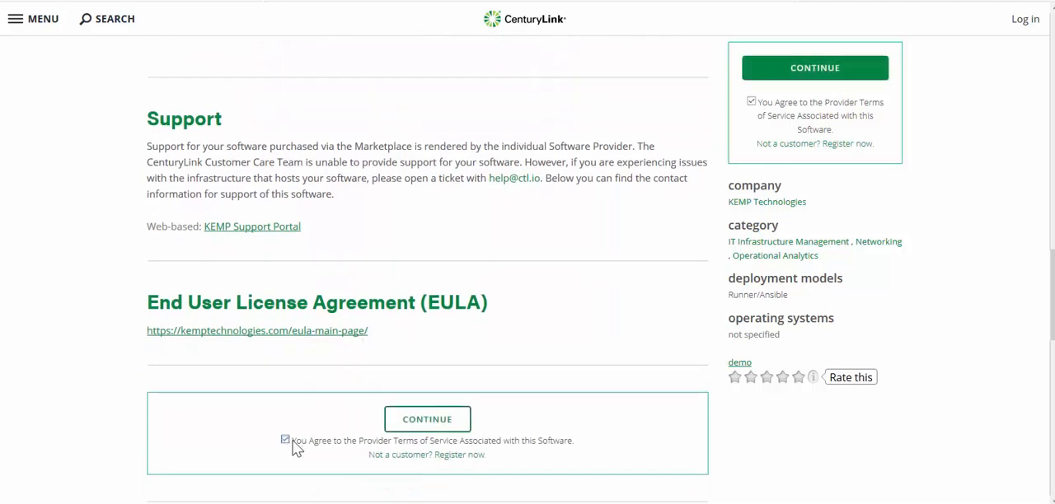
left_click(424, 422)
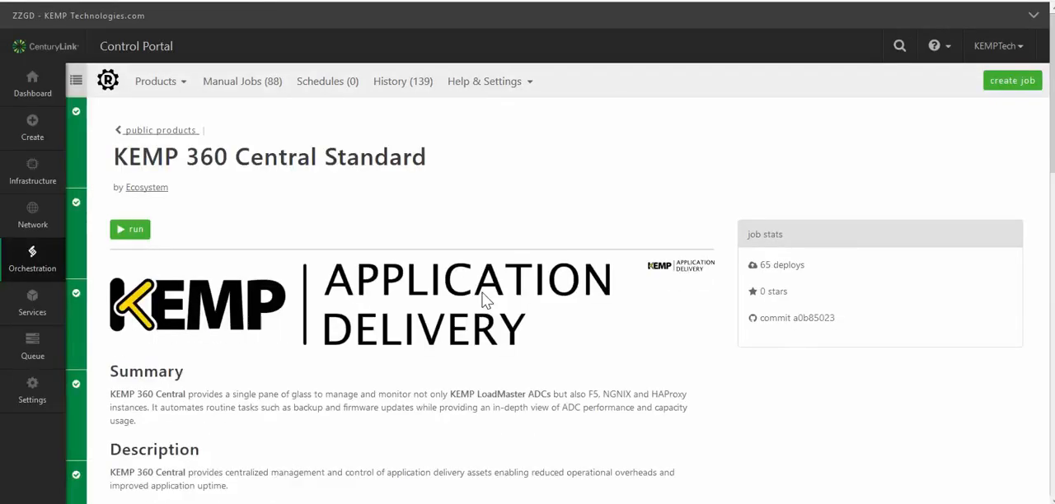
- Read through the KEMP 360 Central Standard deployment instructions and open the job's customization form
scroll(483, 295, "down", 5)
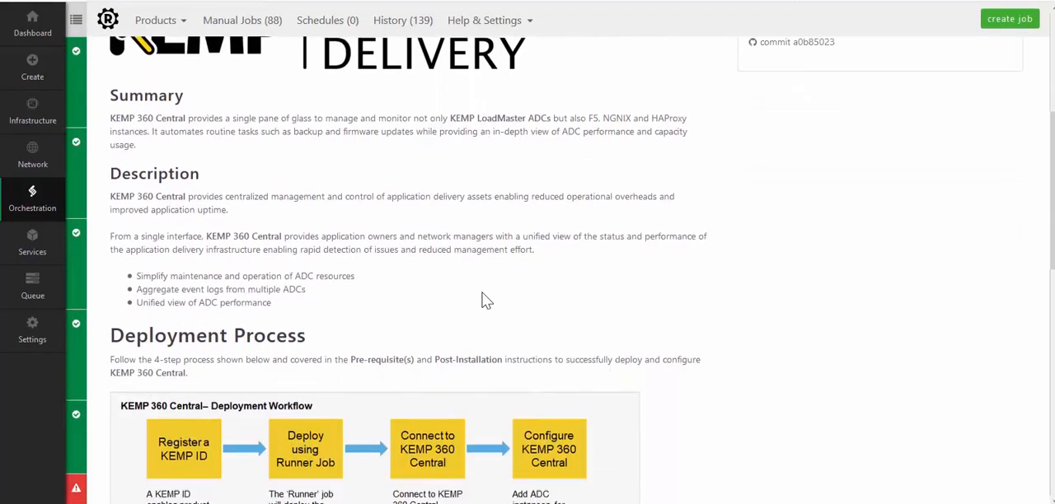
scroll(482, 295, "down", 5)
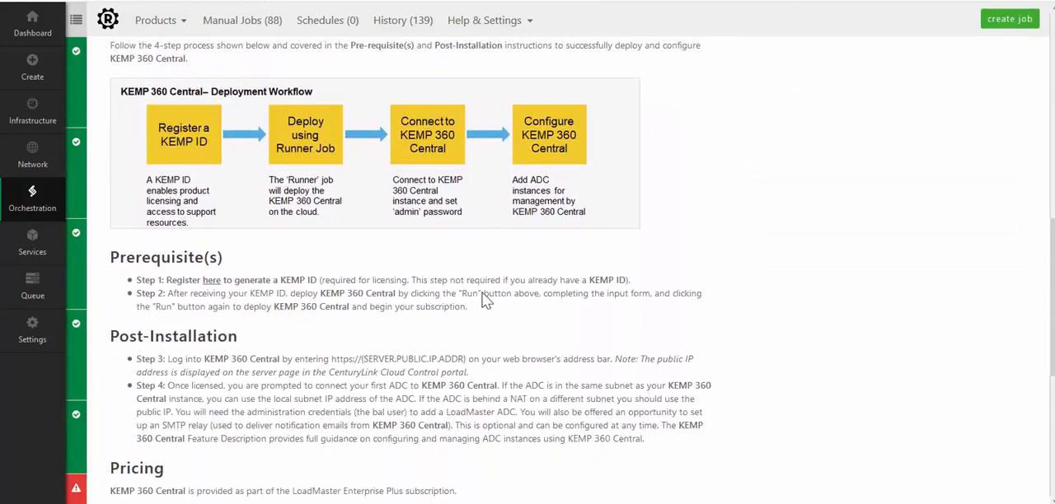
scroll(486, 302, "down", 3)
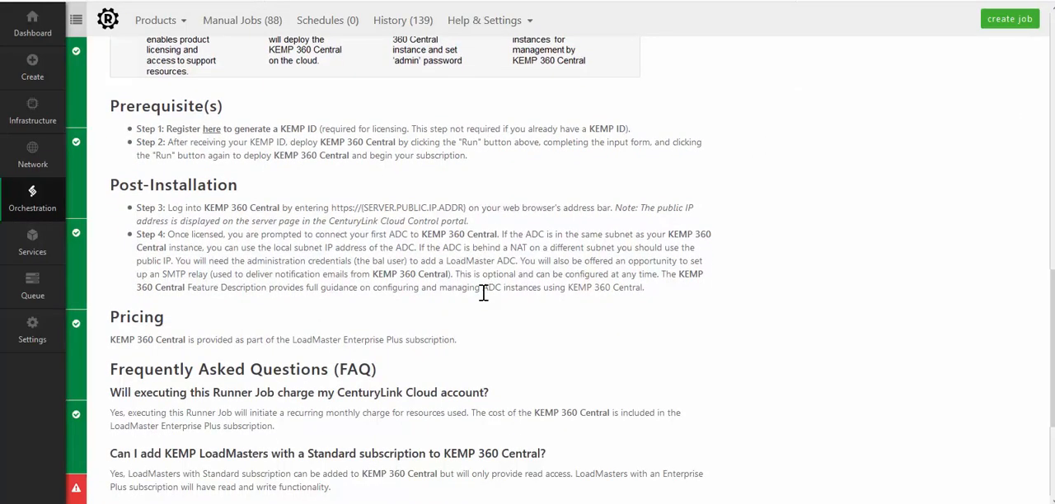
scroll(483, 295, "down", 3)
scroll(483, 294, "up", 11)
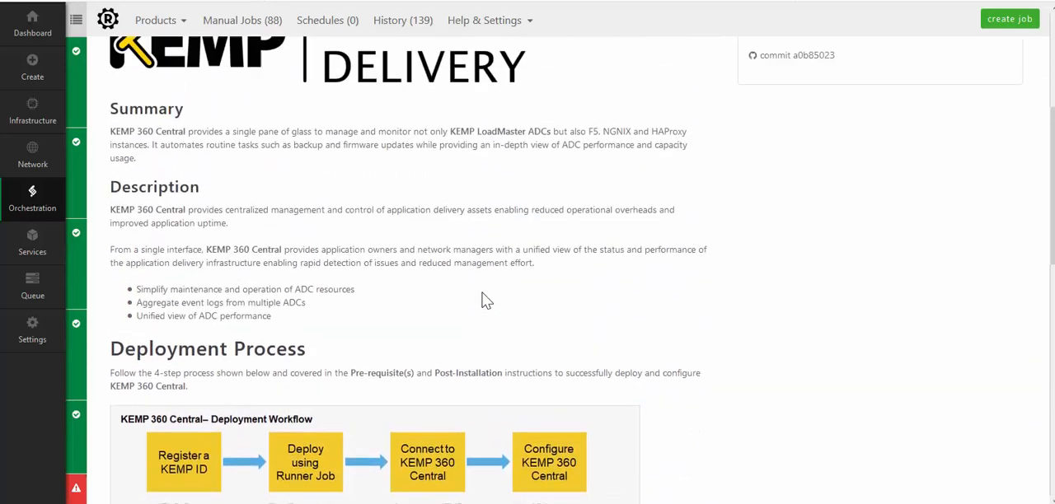
scroll(486, 300, "up", 4)
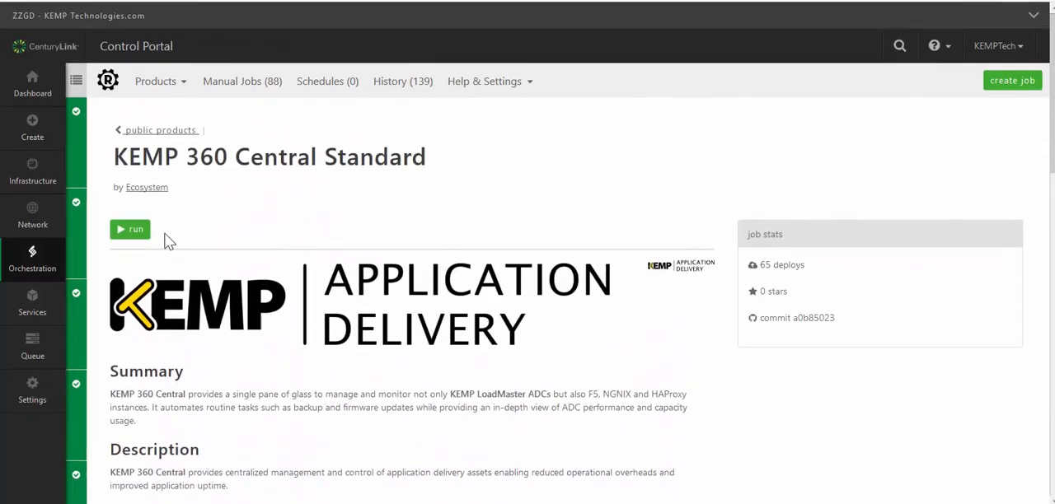
left_click(134, 230)
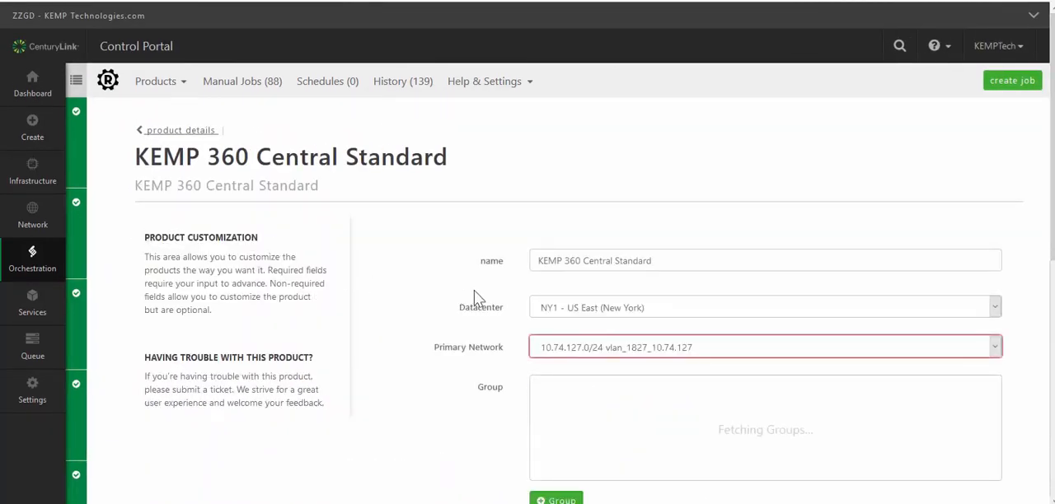
- Use datacenter NY1 - US East (New York) with primary network 10.74.127.0/24 vlan_1827_10.74.127, and select Default Group as the group
left_click(592, 306)
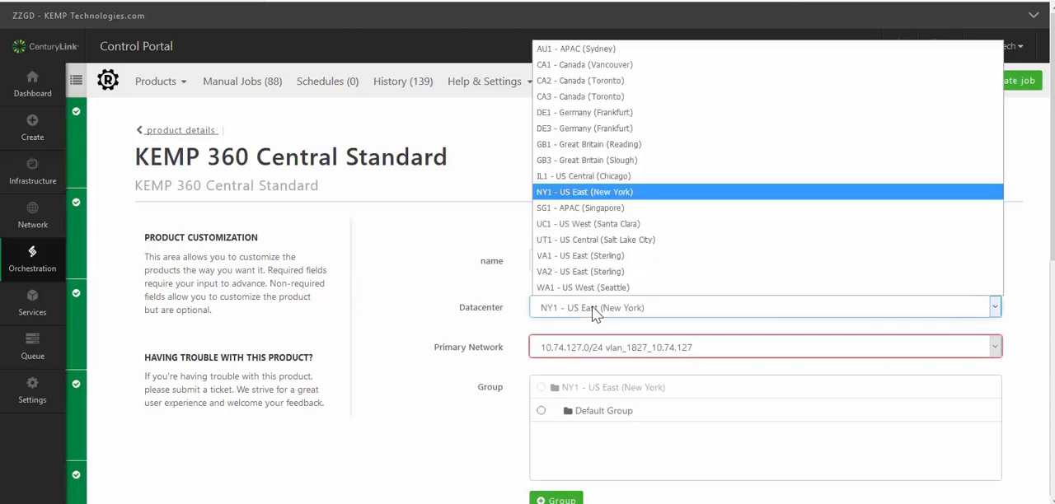
left_click(592, 307)
left_click(610, 347)
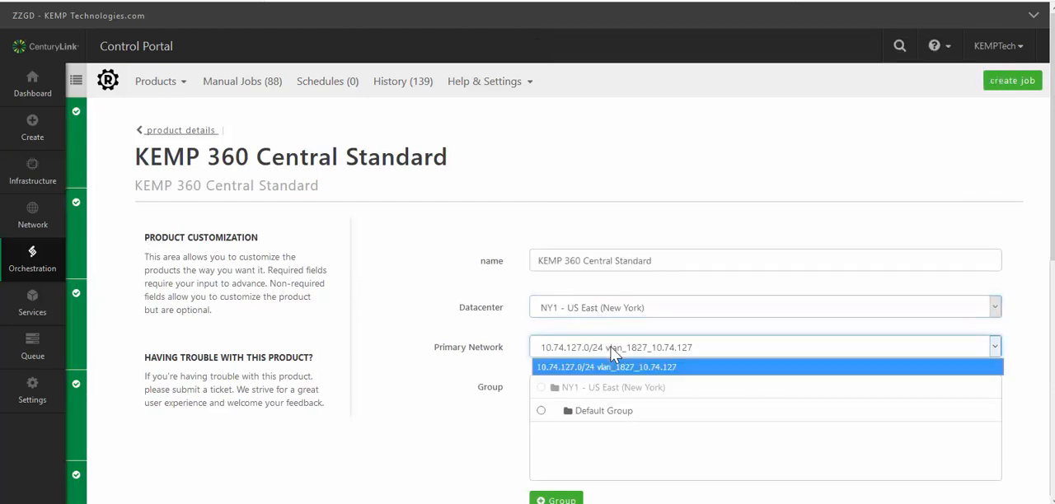
left_click(611, 347)
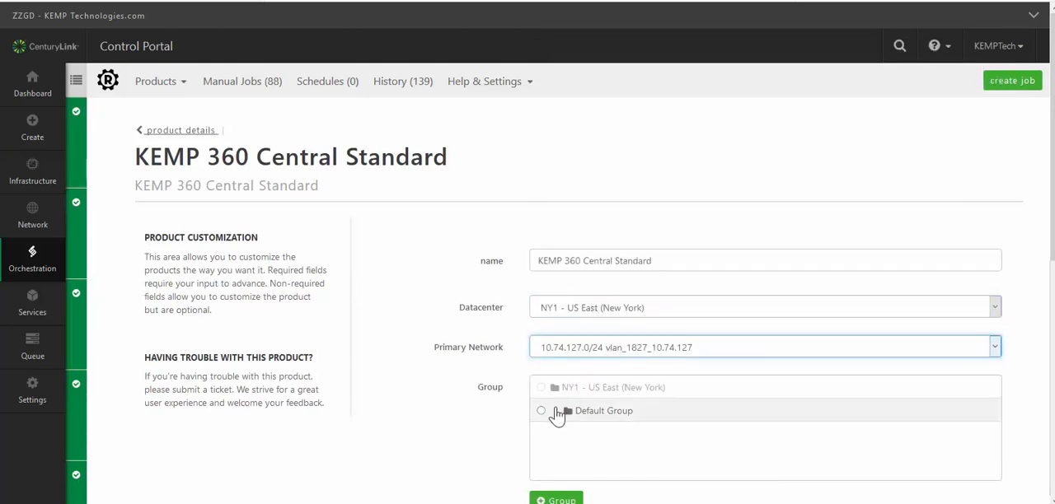
left_click(541, 412)
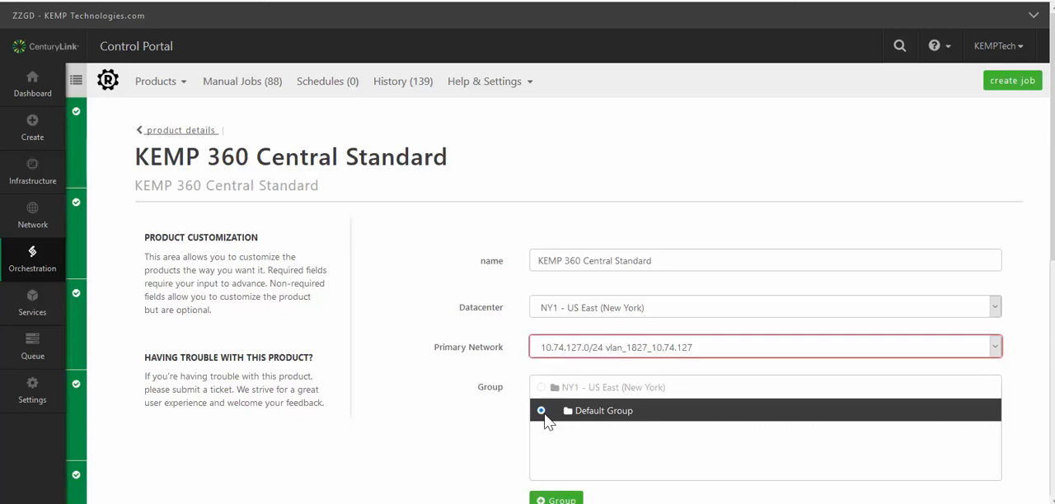
- Fill in the contact email, CLC API key and CLC API password, and run the KEMP 360 Central Standard job
scroll(549, 422, "down", 3)
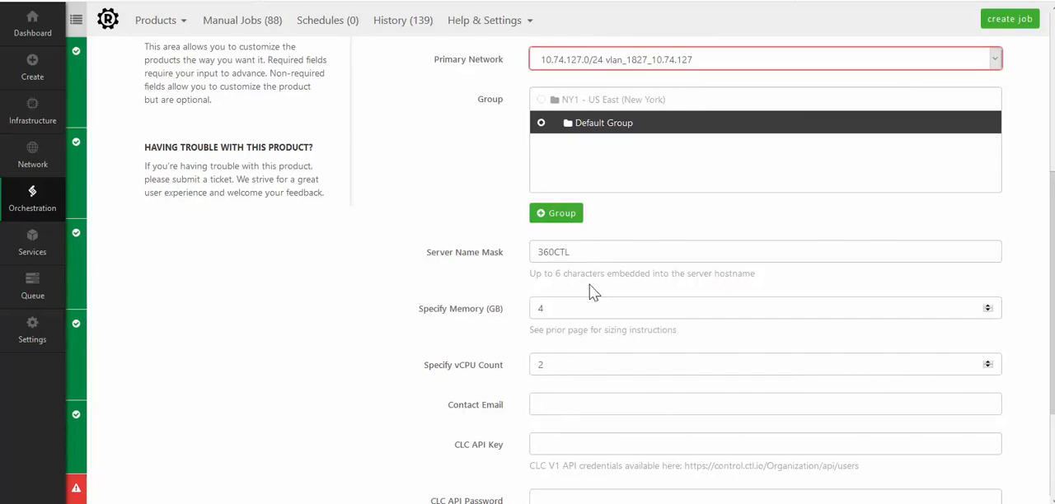
scroll(581, 398, "down", 1)
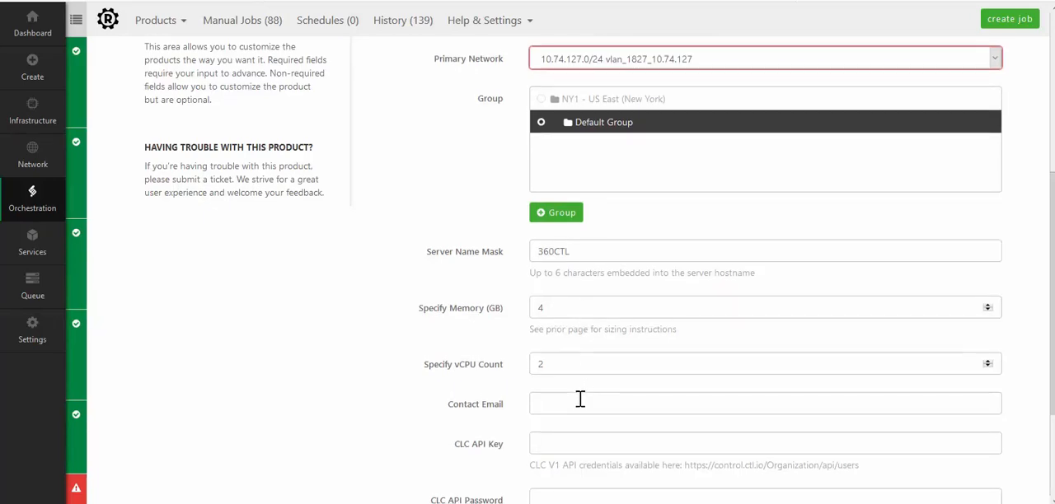
left_click(591, 326)
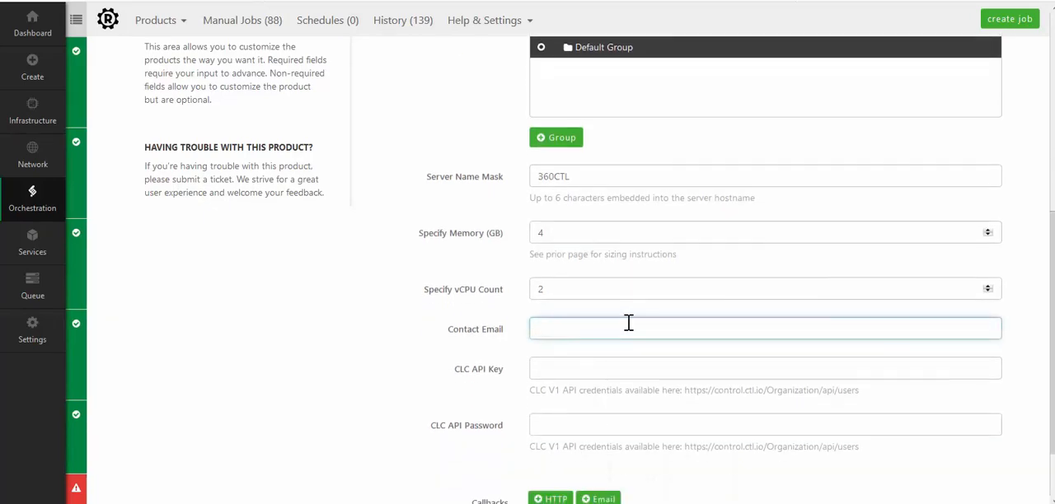
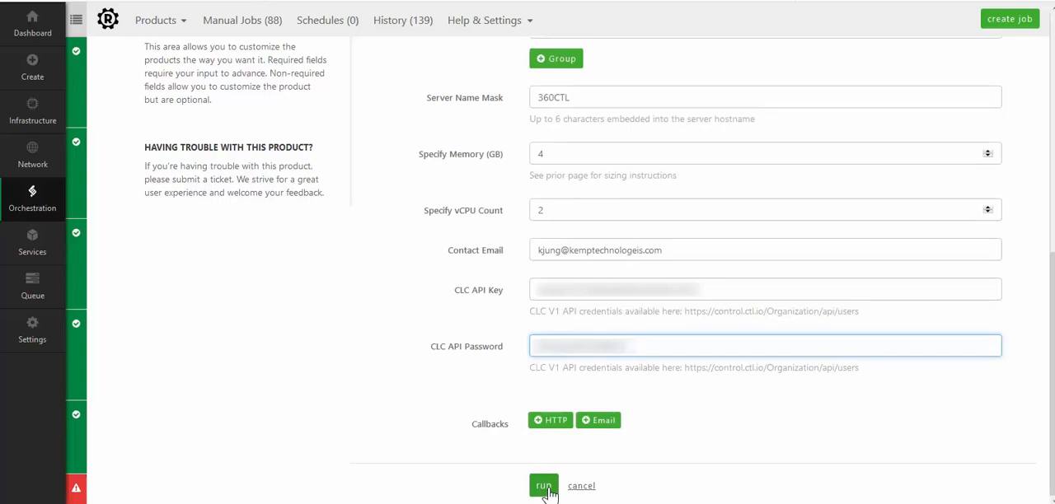
left_click(546, 489)
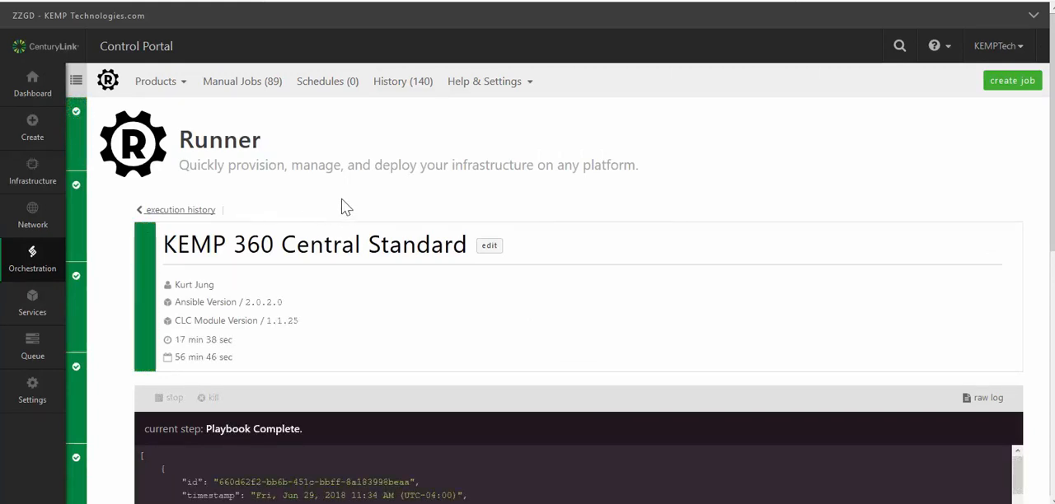
- Open the Default Group of NY1 - US East (New York) in the server infrastructure
left_click(47, 168)
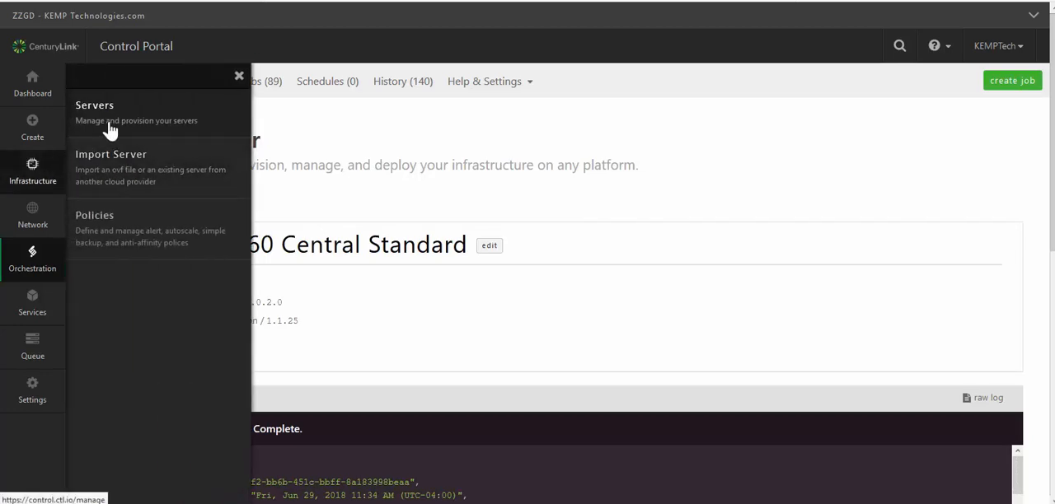
left_click(107, 128)
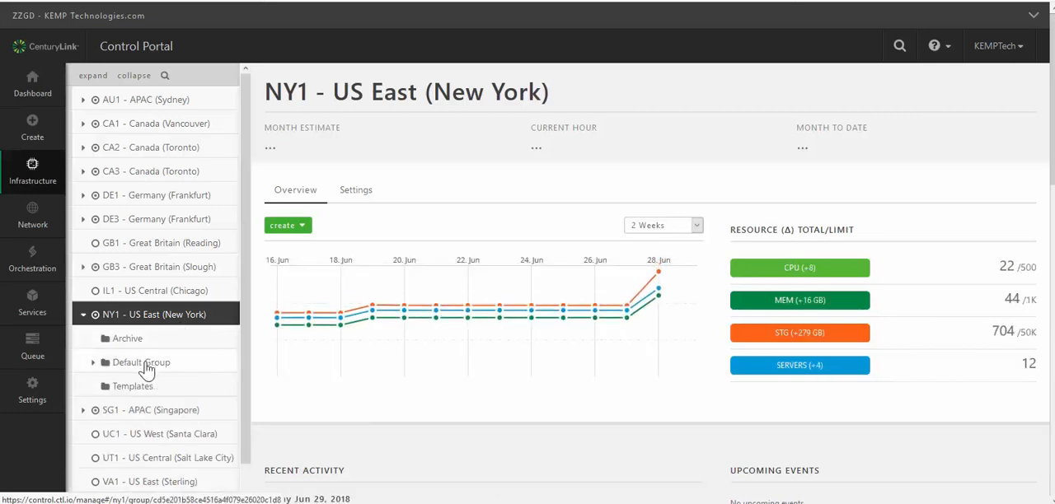
left_click(142, 363)
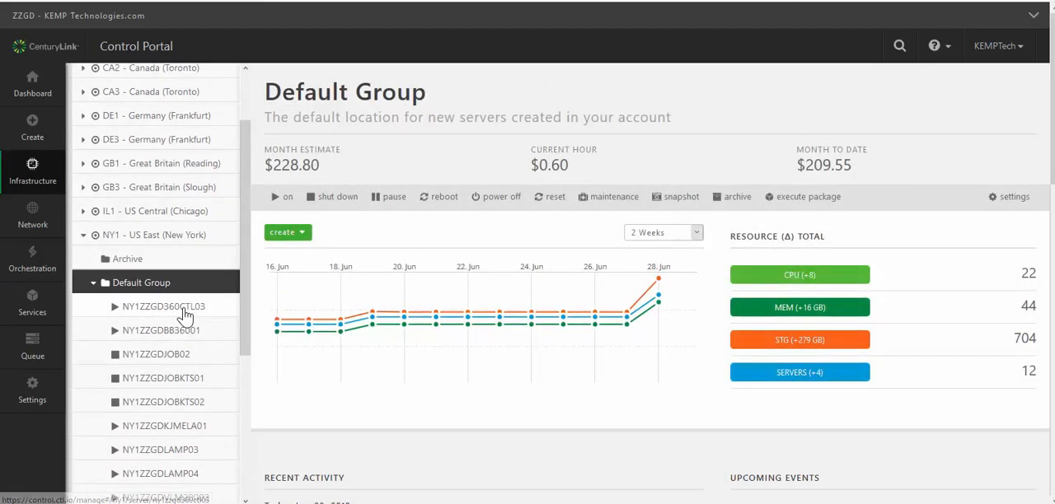
- Add a public IP address to server NY1ZZGD360CTL03 with public port HTTPS (443) open
left_click(185, 317)
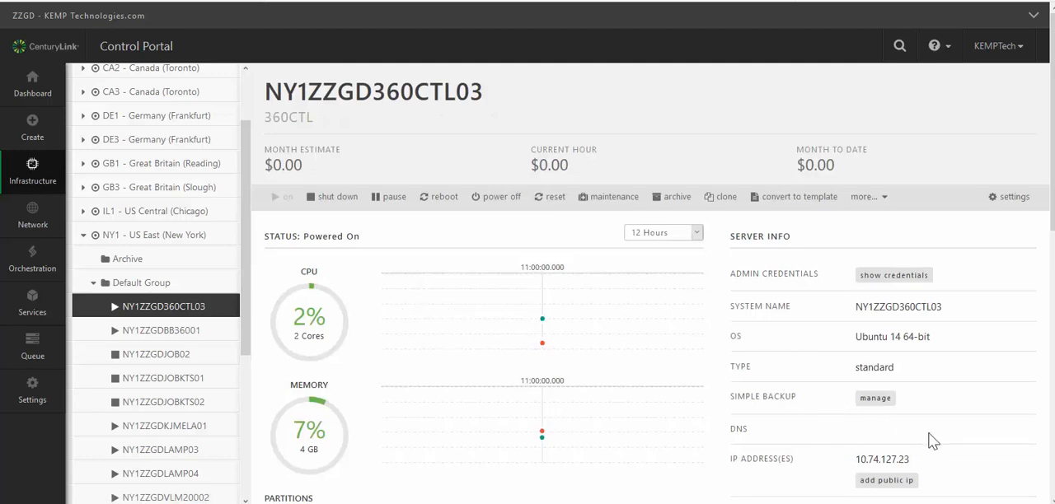
scroll(928, 433, "down", 2)
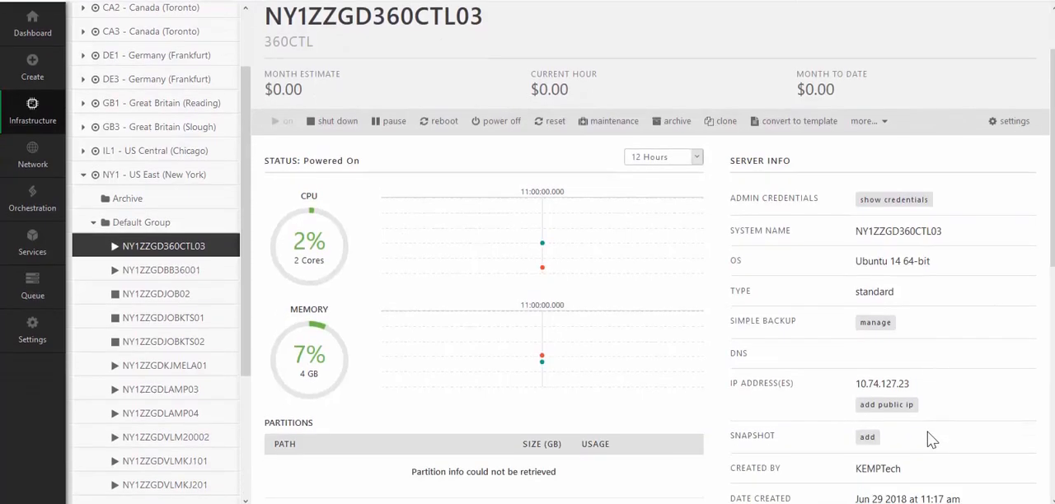
left_click(886, 405)
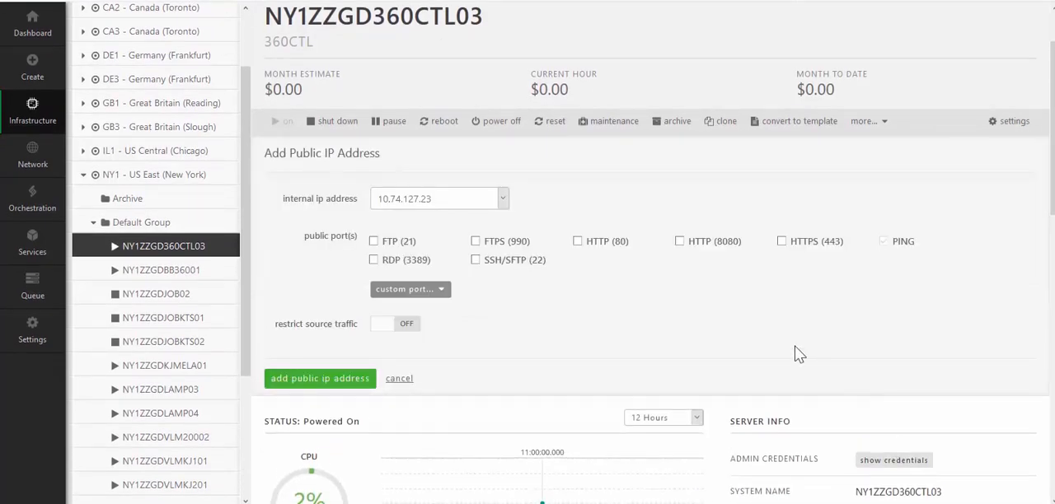
left_click(781, 242)
left_click(338, 381)
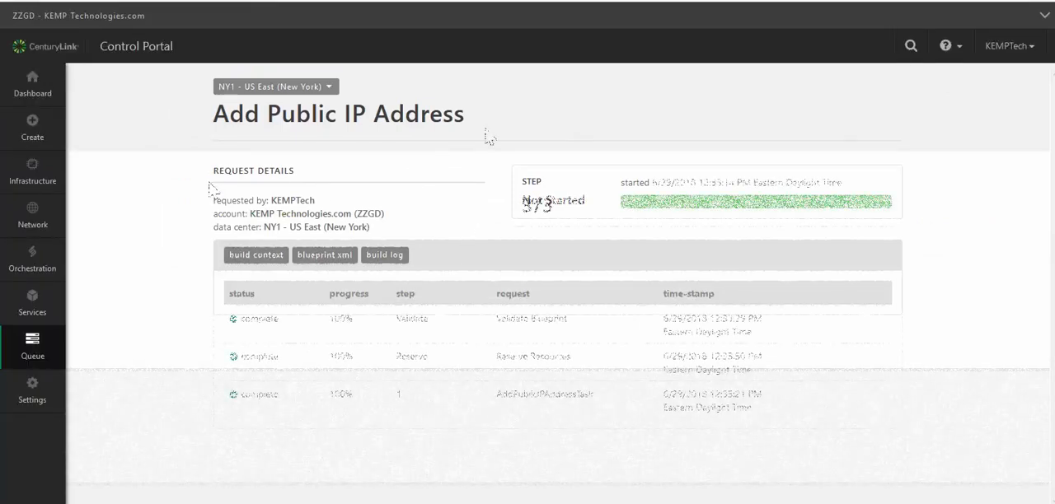
- Reopen server NY1ZZGD360CTL03 in the NY1 Default Group and select its public IP address
mouse_move(41, 173)
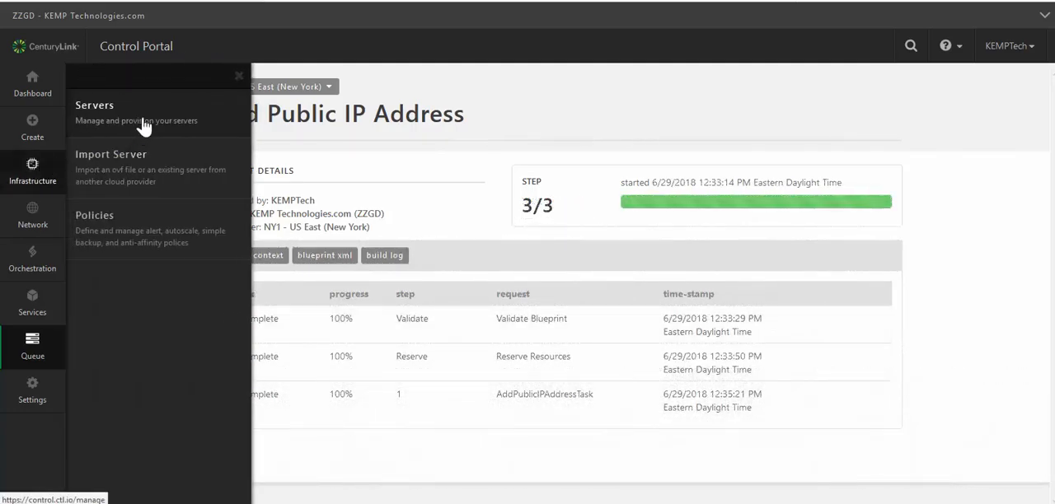
left_click(141, 125)
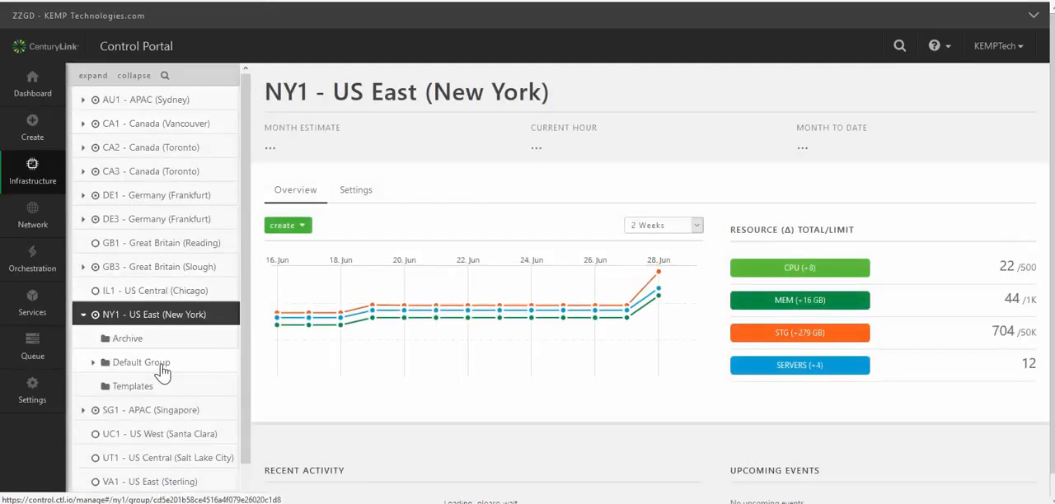
left_click(170, 362)
left_click(174, 393)
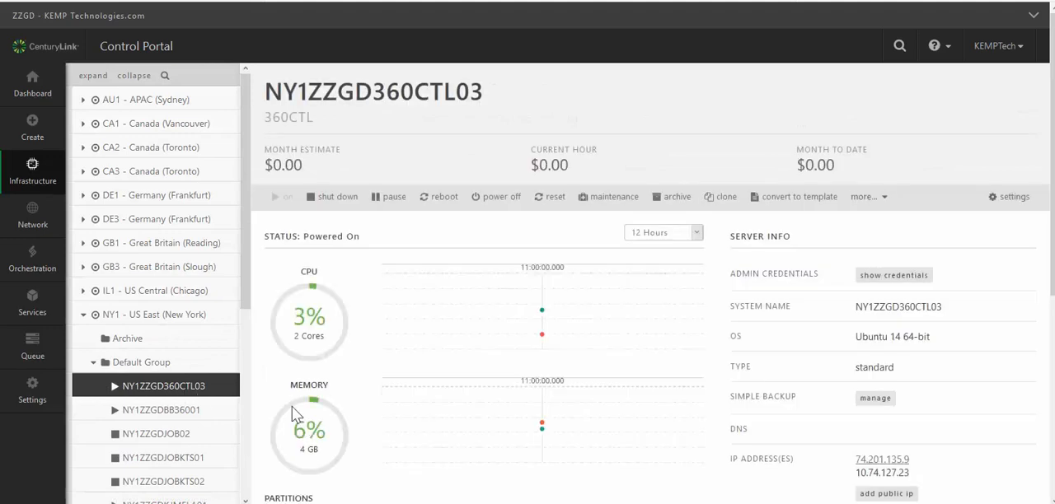
left_click_drag(920, 460, 856, 467)
left_click(852, 460)
left_click(744, 320)
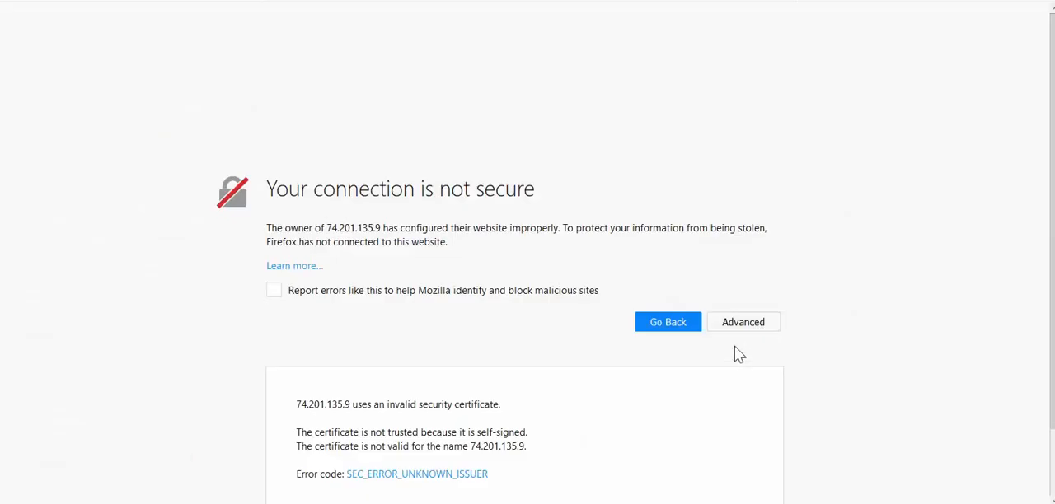
left_click(713, 460)
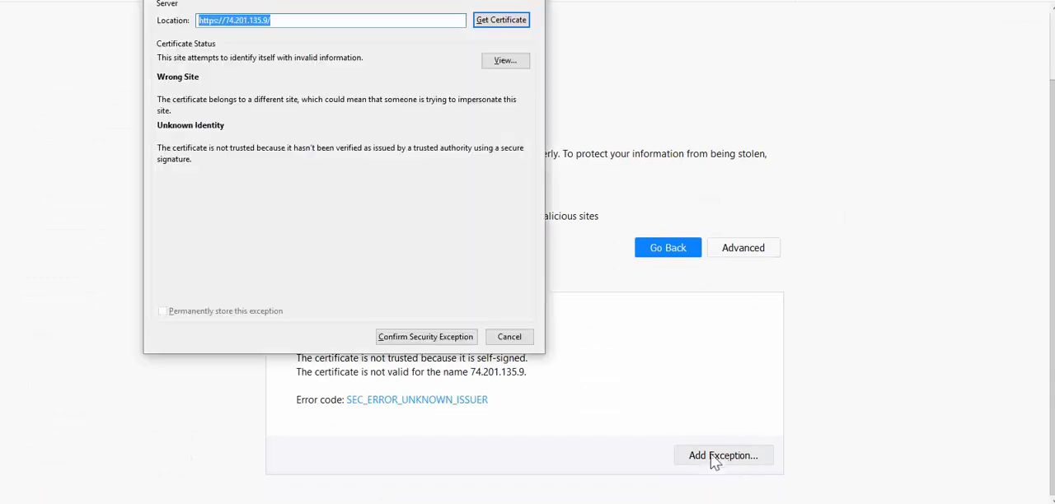
left_click(416, 339)
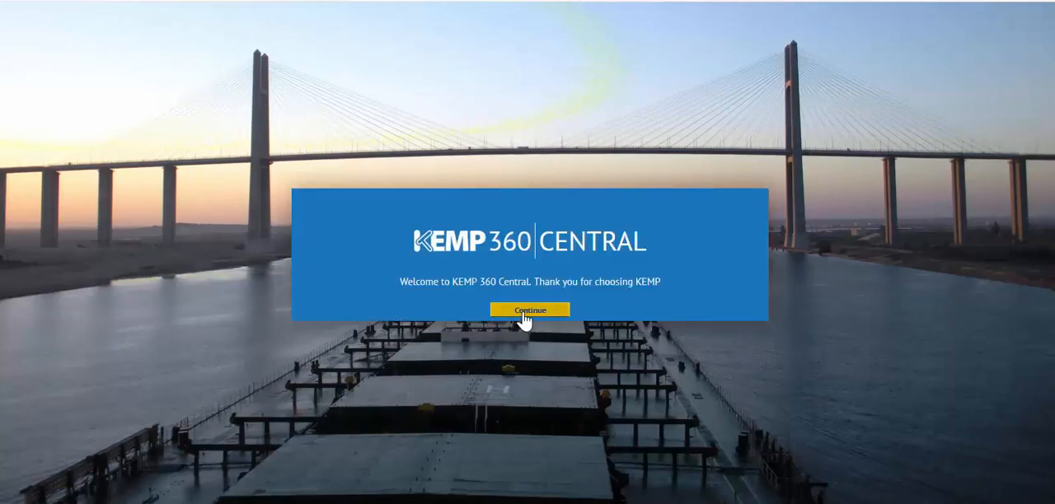
- Continue past the KEMP 360 Central welcome, accept the End User License Agreement and submit the online license activation
left_click(524, 313)
scroll(567, 219, "down", 2)
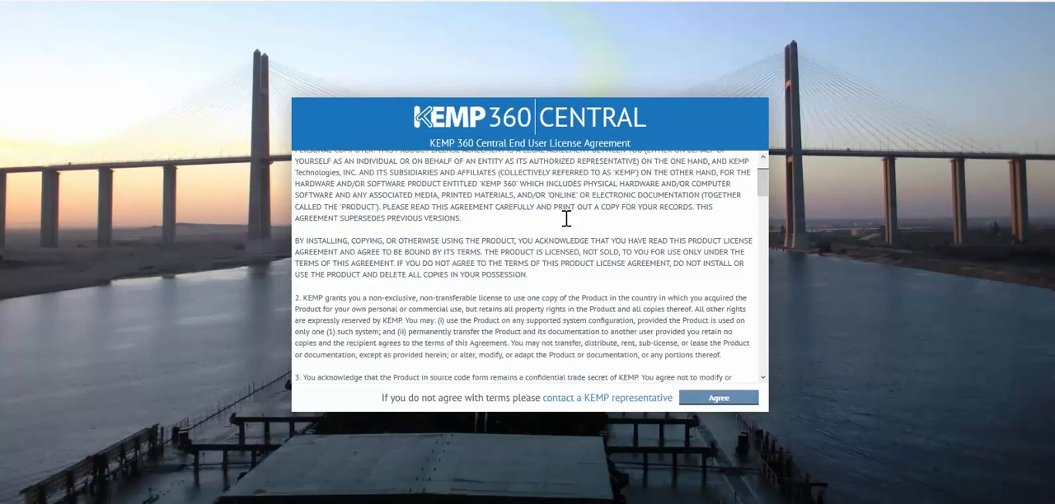
scroll(566, 218, "down", 3)
left_click(719, 399)
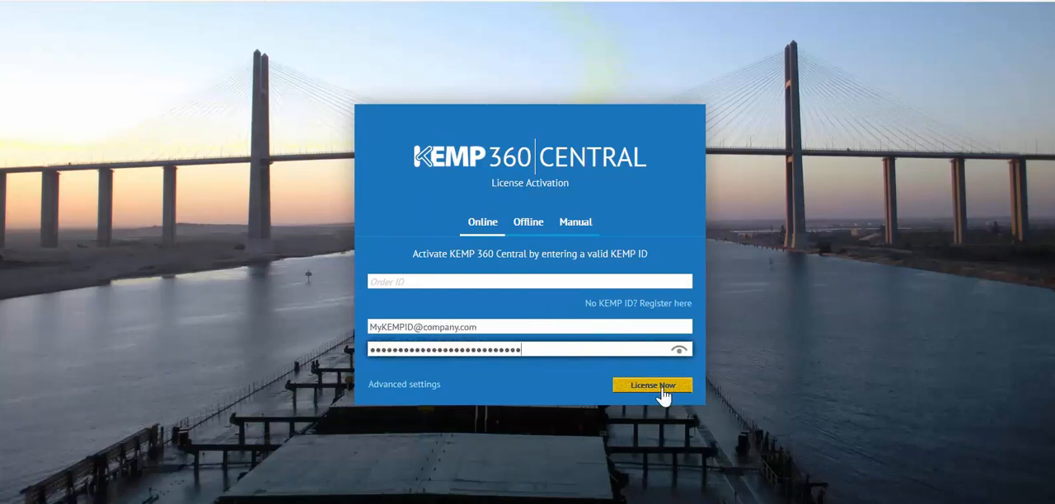
left_click(647, 391)
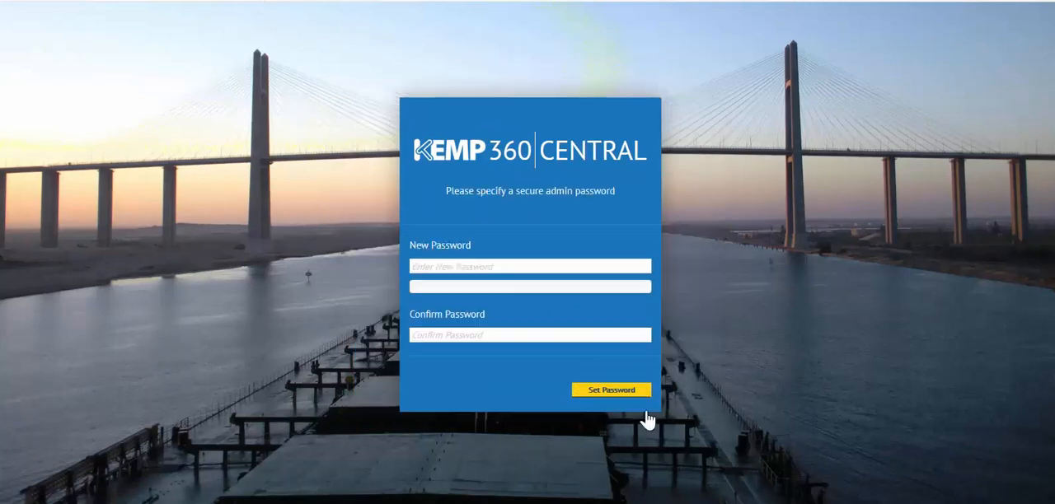
- Enter and confirm a new secure admin password for KEMP 360 Central and set it
left_click(489, 266)
type("********")
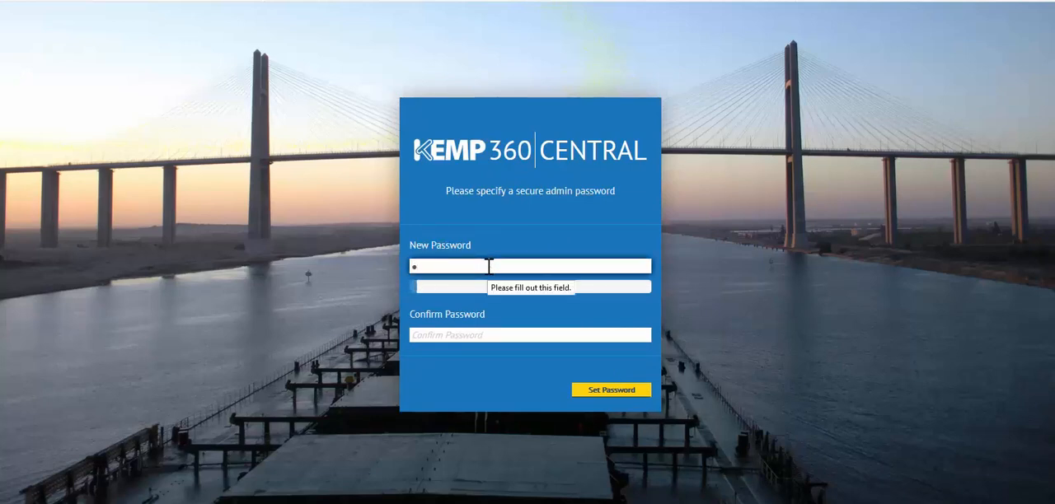
type("*****")
key("Tab")
type("********")
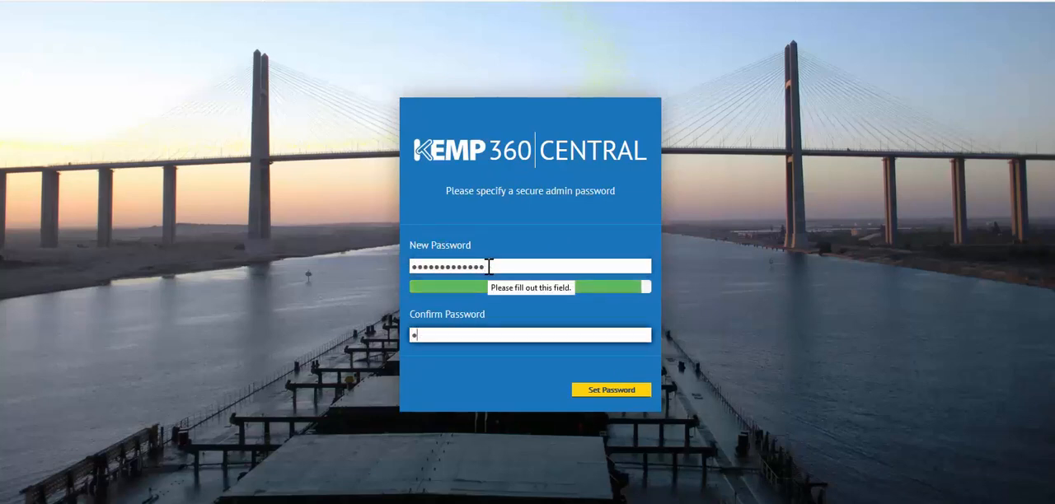
type("*****")
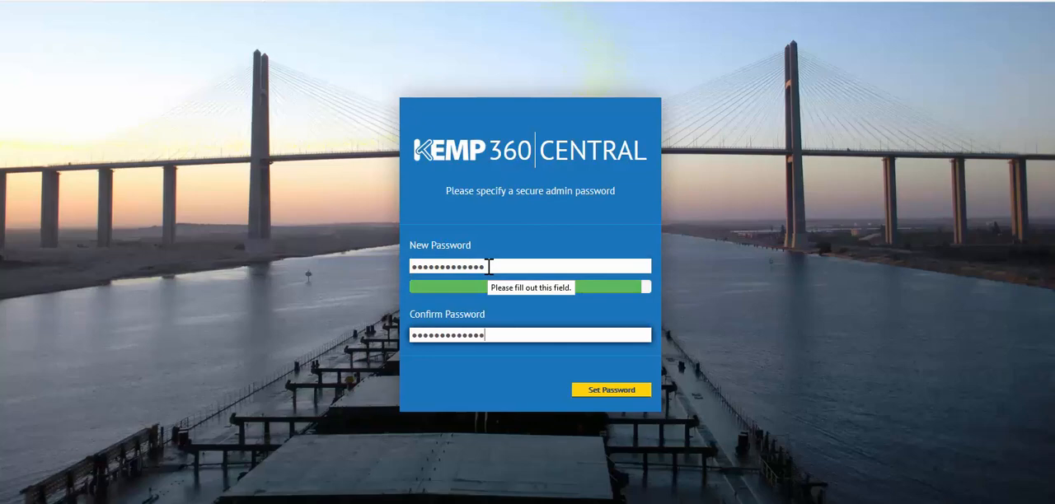
left_click(607, 393)
- Log in to KEMP 360 Central as admin with the account password
type("admin")
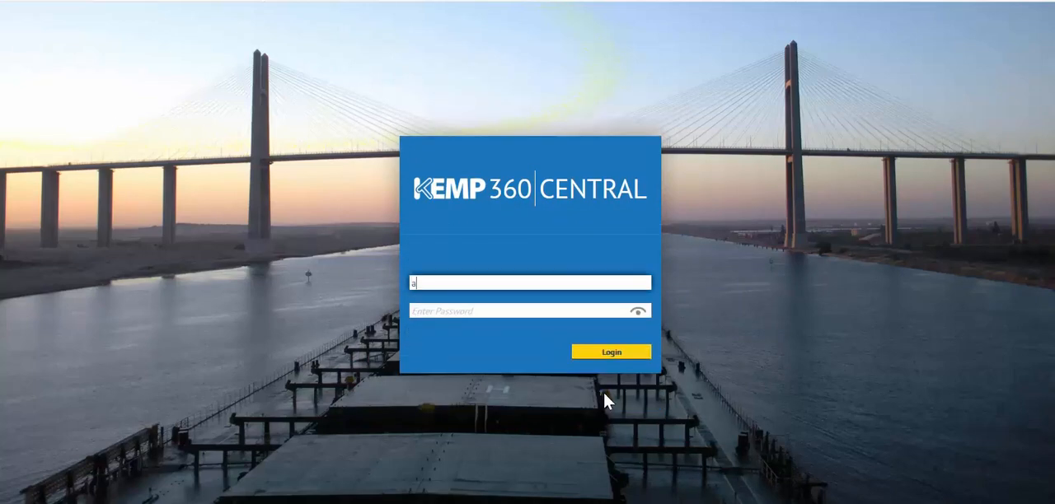
key("Tab")
type("*********")
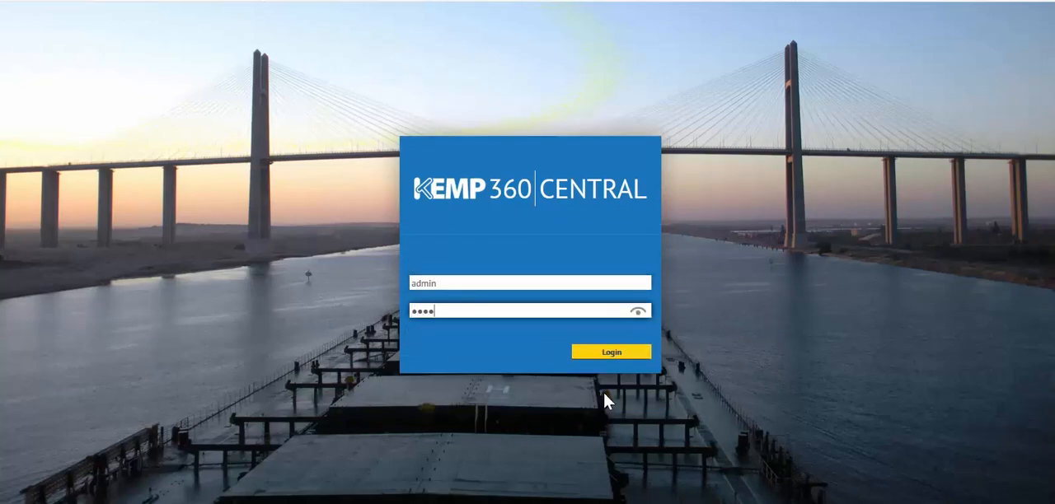
type("**")
key("Return")
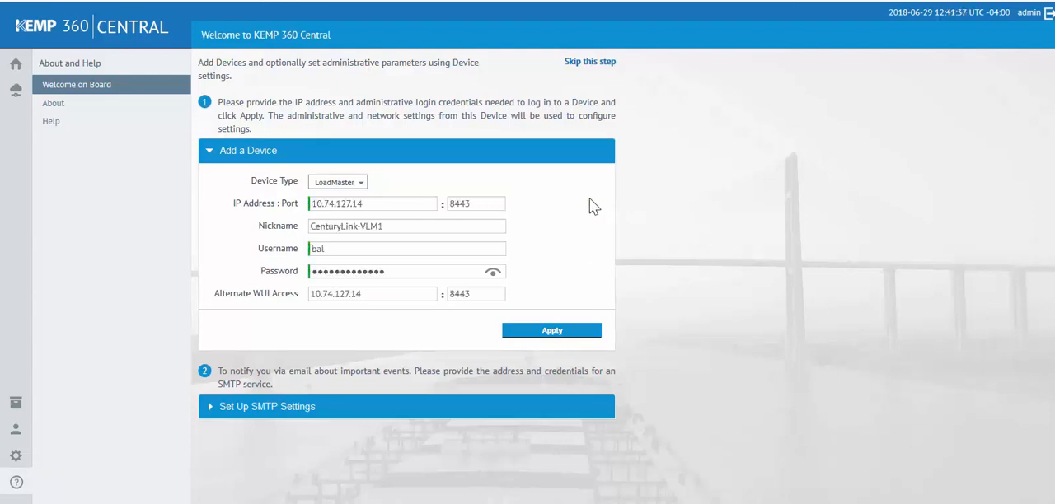
- Add the LoadMaster CenturyLink-VLM1 at 10.74.127.14, port 8443, and review the available device types and SMTP settings
left_click(556, 333)
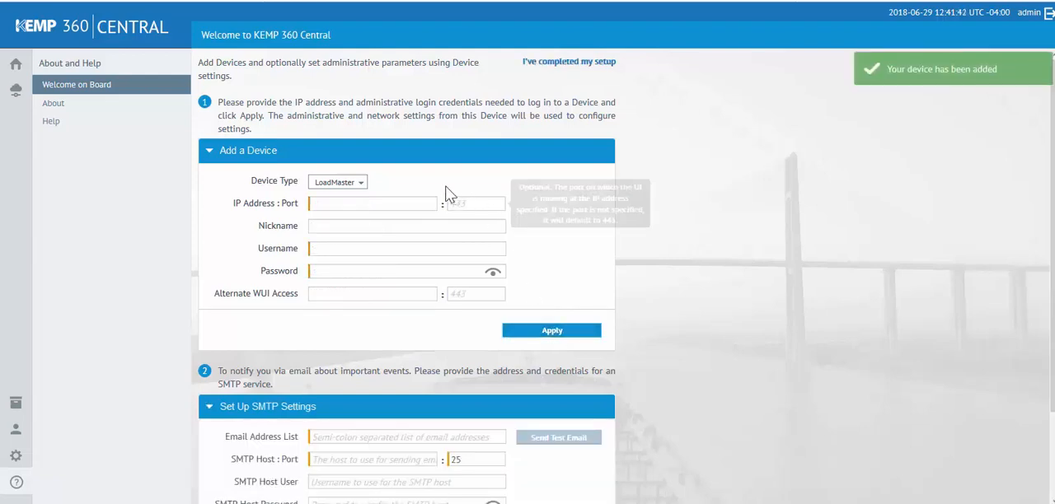
left_click(361, 183)
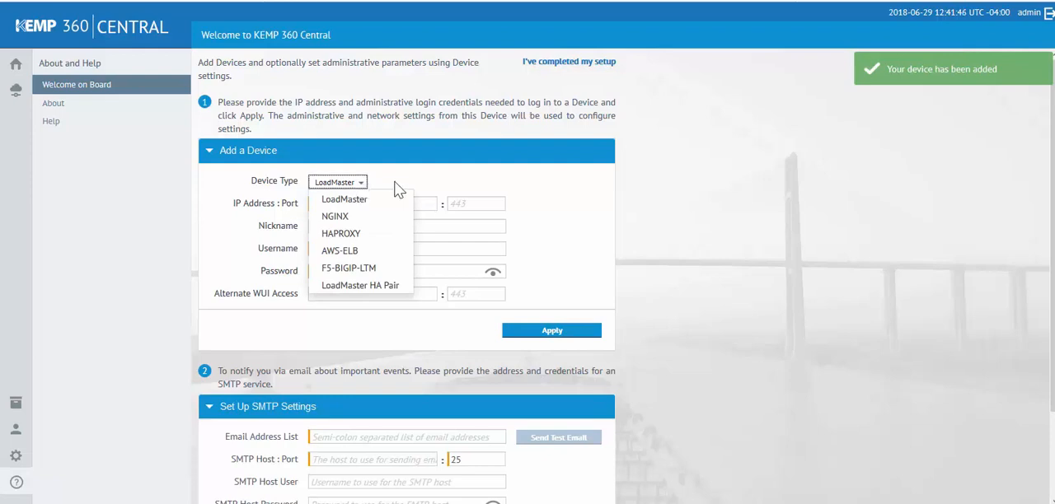
left_click(396, 189)
scroll(407, 198, "down", 2)
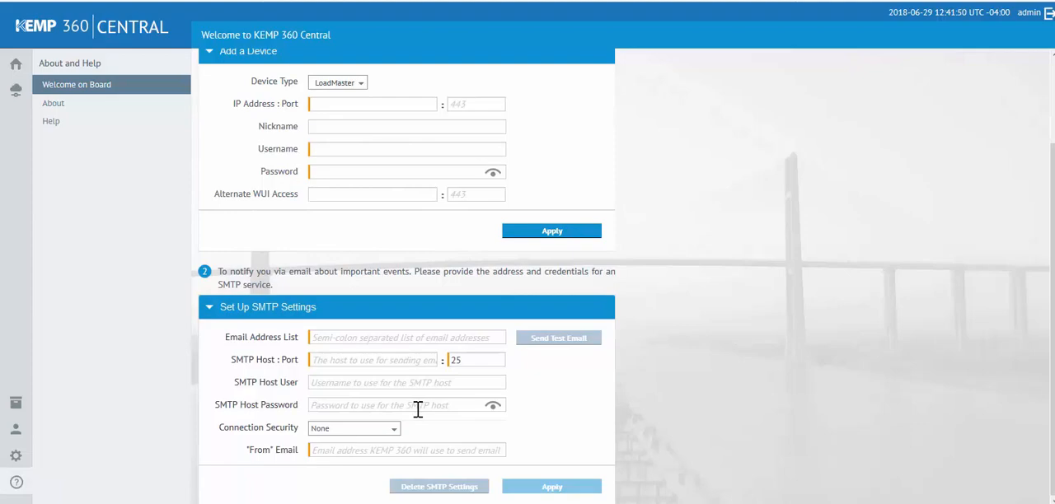
scroll(418, 410, "up", 2)
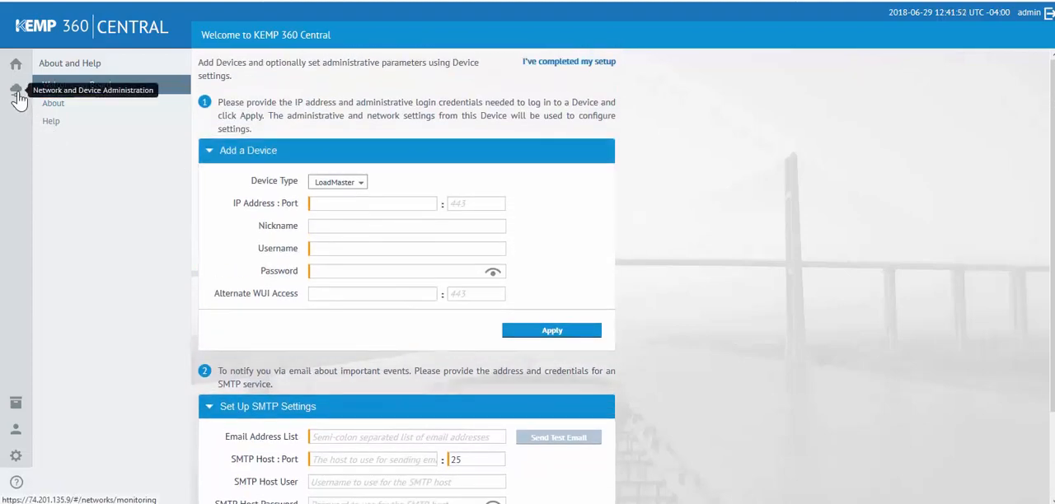
- Expand All Networks and its subnetwork in Network and Device Administration and open the device listed there
left_click(17, 92)
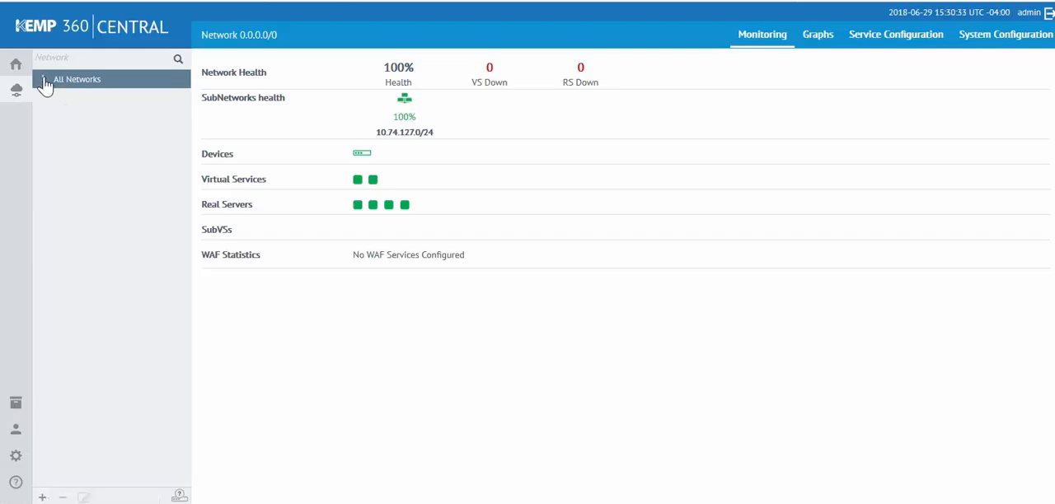
left_click(45, 79)
left_click(55, 98)
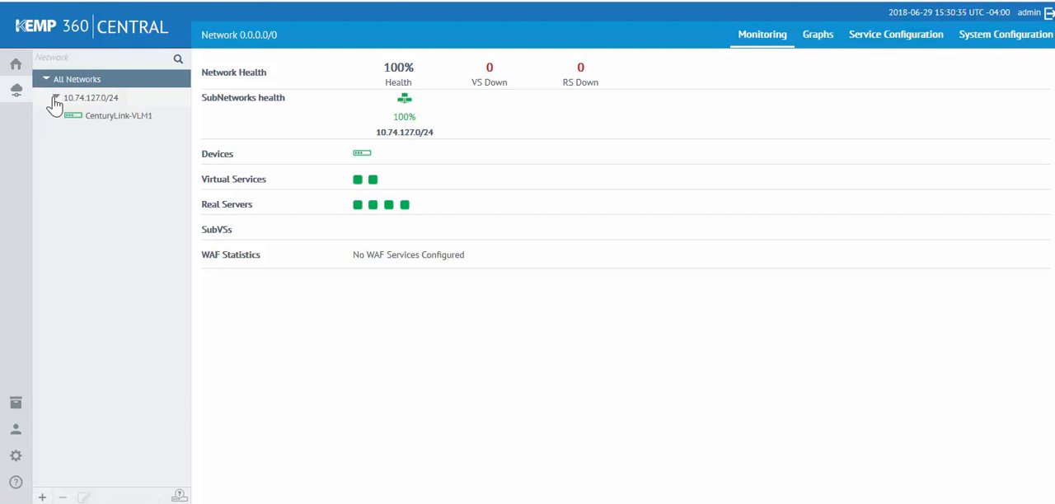
left_click(98, 120)
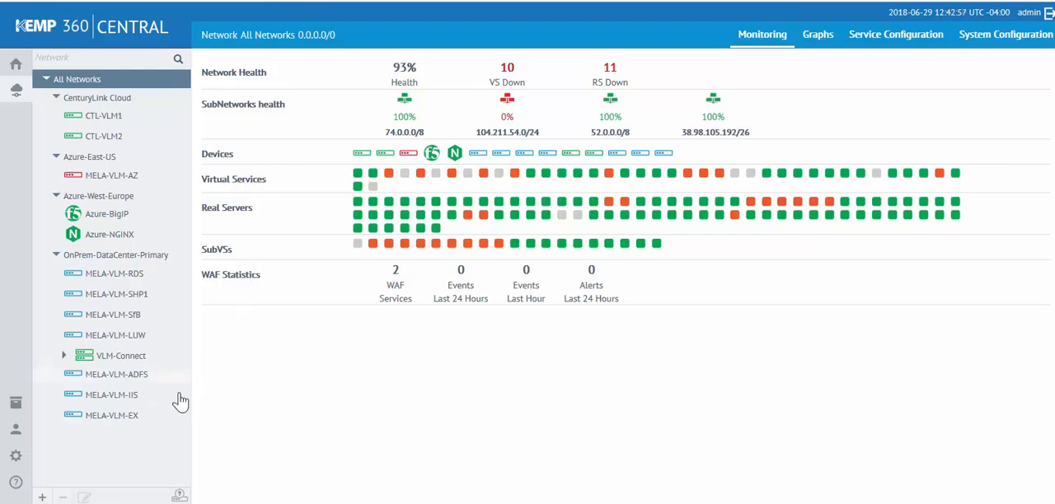
- Examine the network metrics, SSL and connection graphs for All Networks
left_click(818, 37)
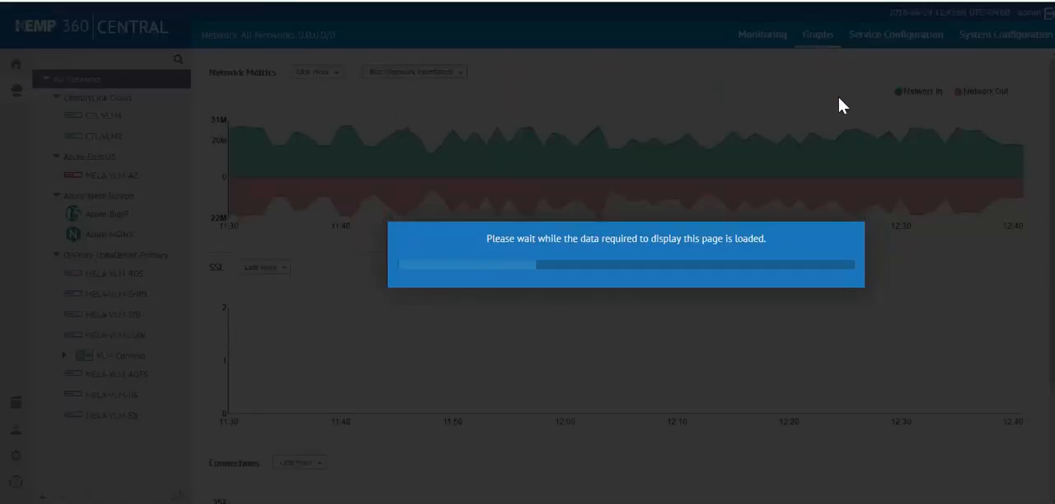
scroll(823, 141, "down", 1)
scroll(823, 137, "up", 1)
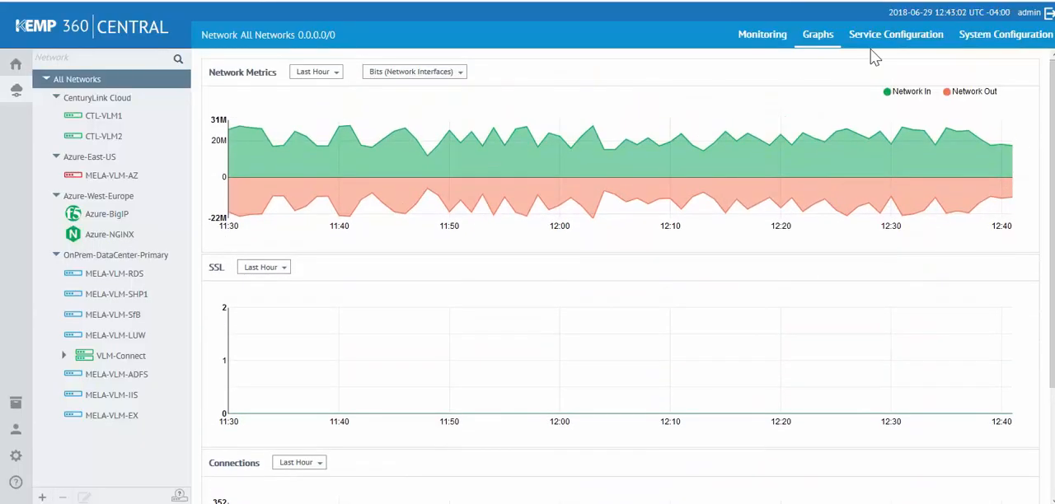
- Review the virtual services in the service configuration of All Networks and open its system configuration
left_click(879, 42)
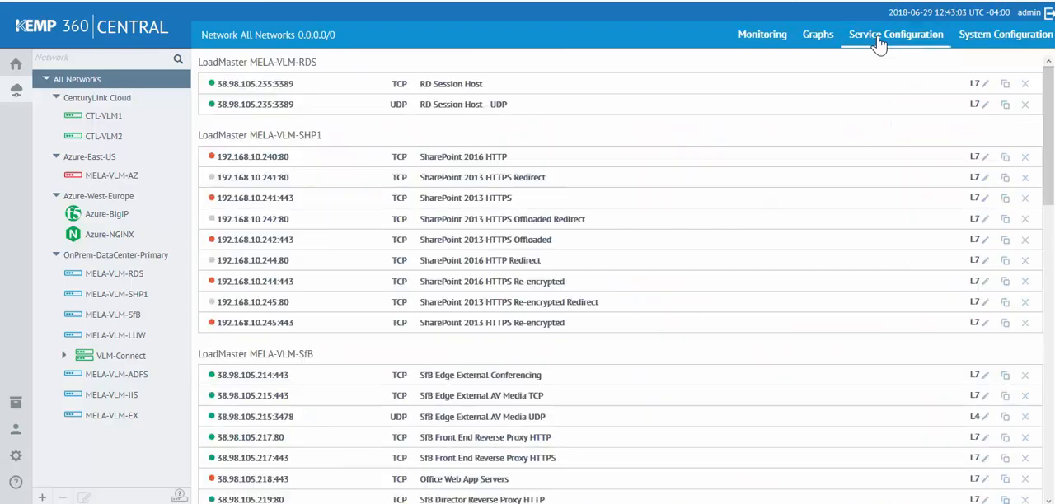
scroll(829, 128, "down", 3)
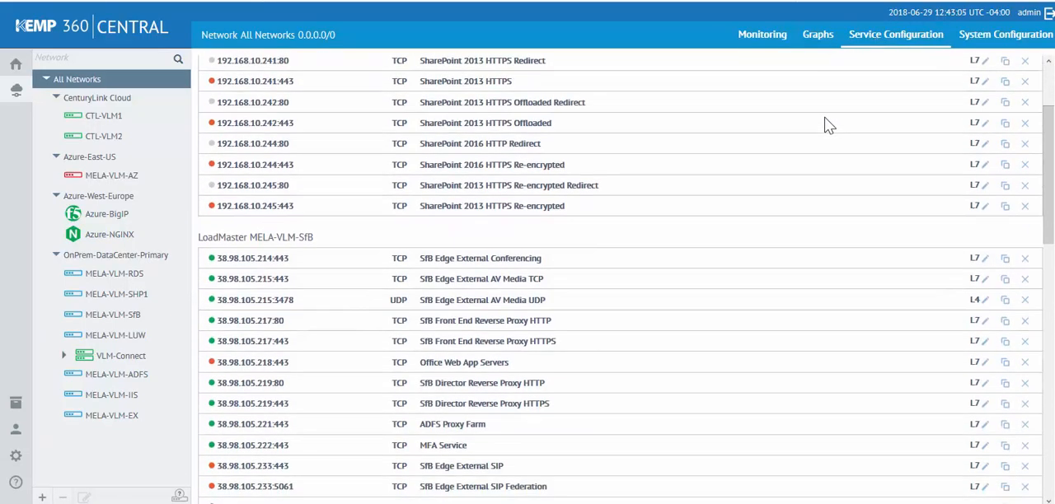
scroll(828, 128, "down", 1)
scroll(828, 128, "up", 4)
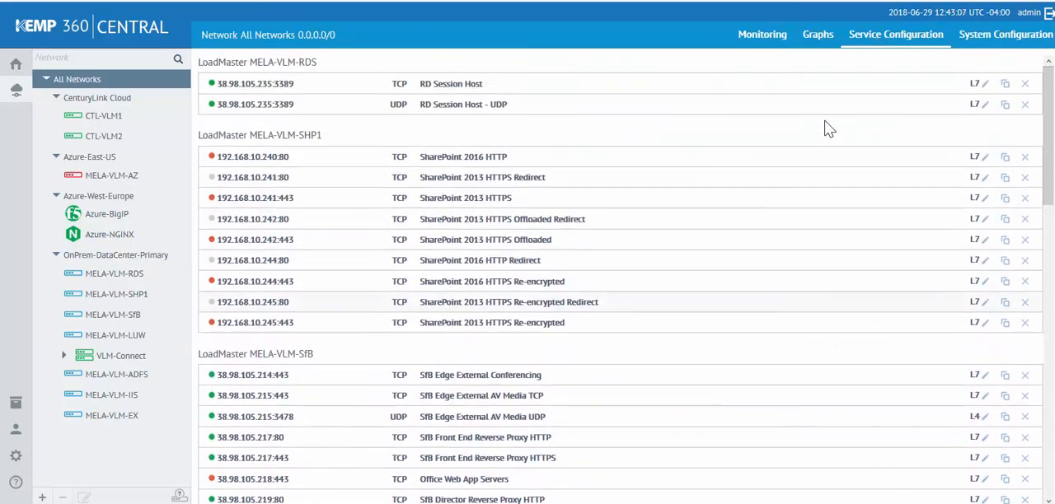
left_click(991, 42)
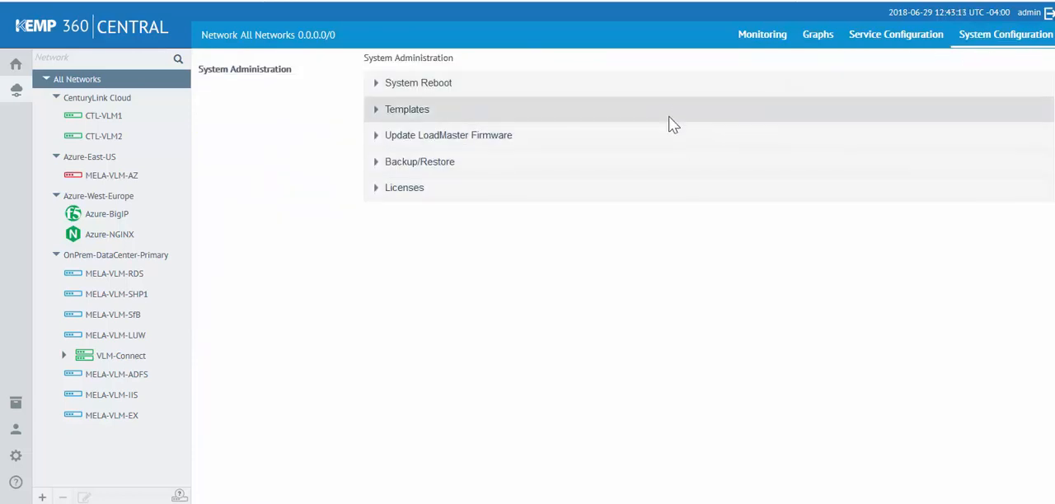
- Examine the global dashboard's device overview, infrastructure and application health sections
left_click(17, 66)
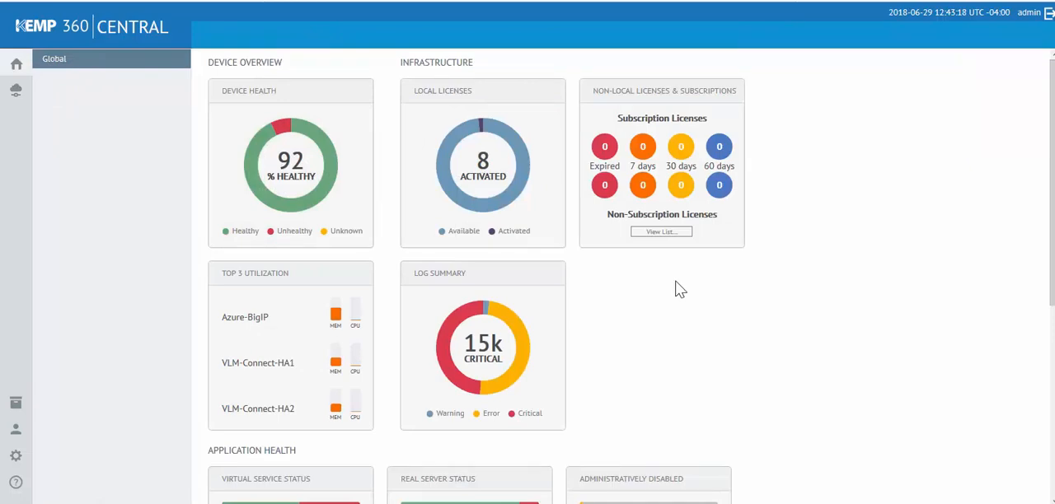
scroll(680, 290, "down", 1)
scroll(678, 290, "down", 2)
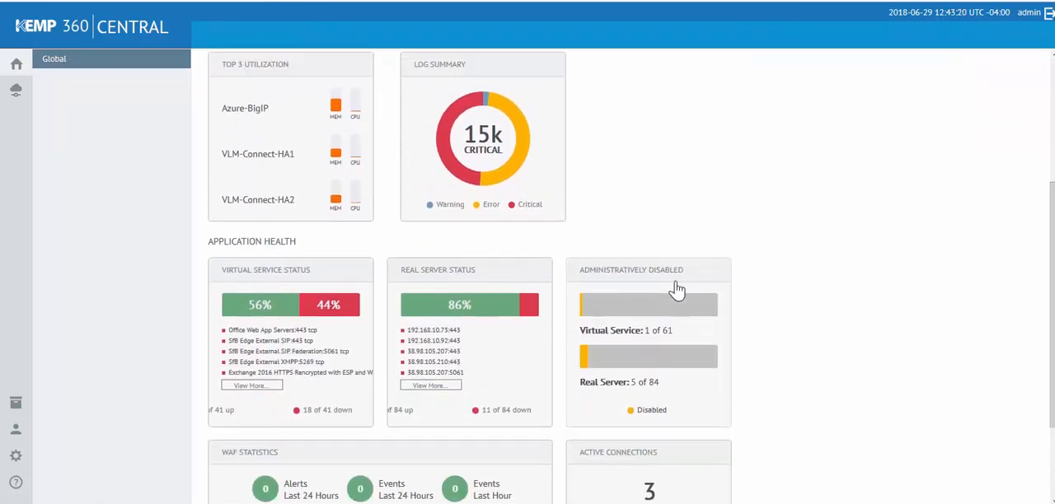
scroll(676, 290, "up", 3)
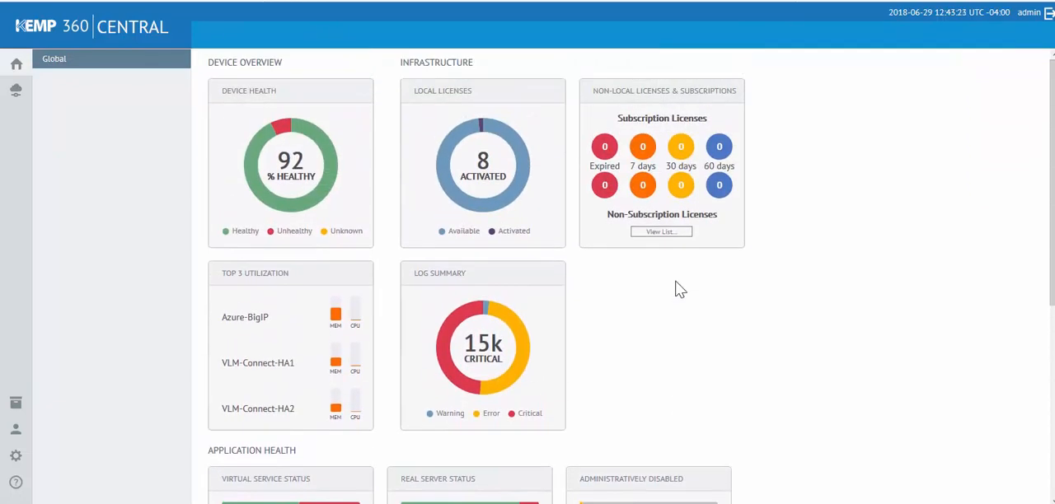